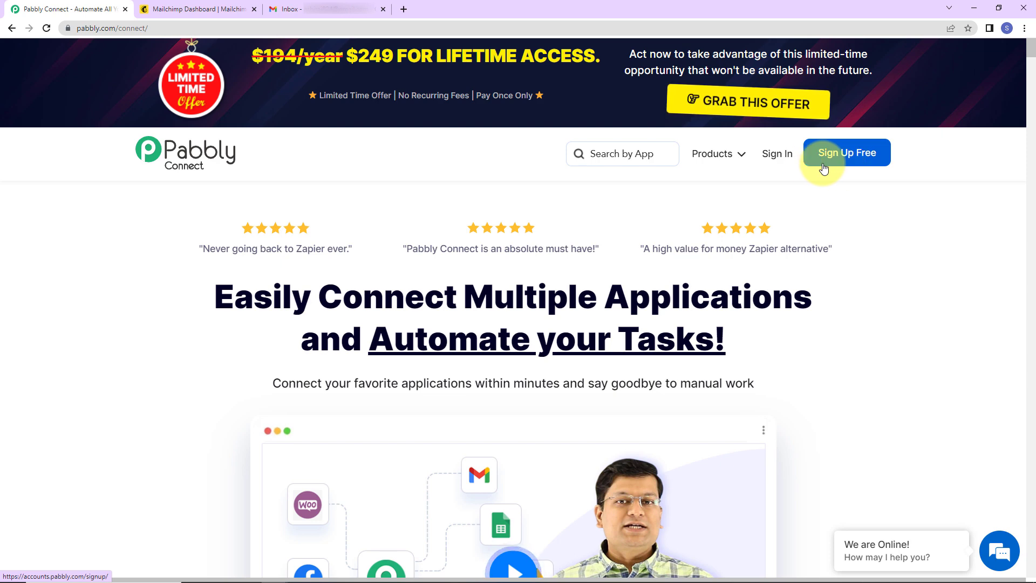
Sign in, open Pabbly Connect, and create the workflow 'Welcome New Mailchimp Subscribers with a Personal Email'.
{"action": "left_click", "coordinate": [780, 158]}
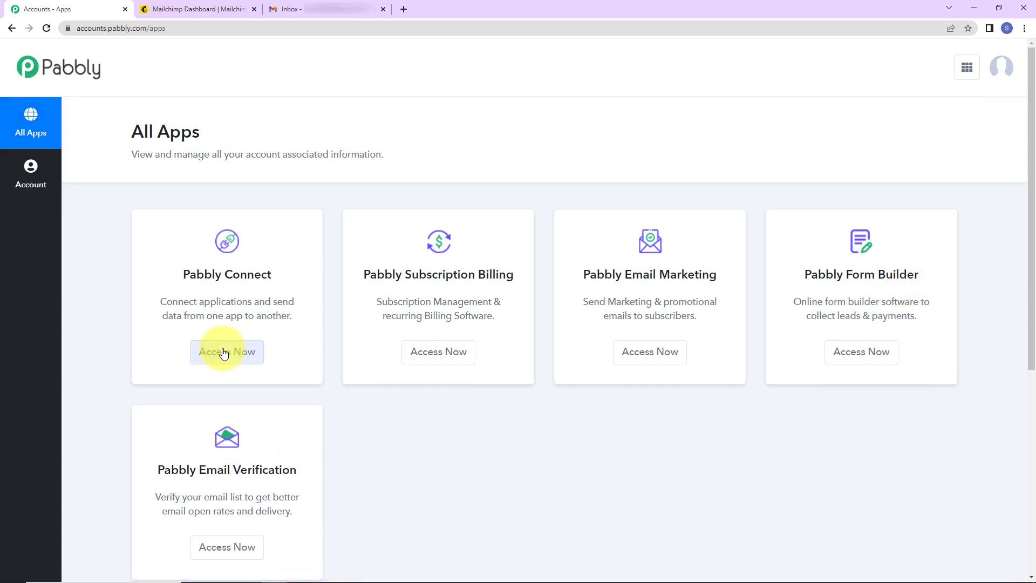
{"action": "left_click", "coordinate": [218, 351]}
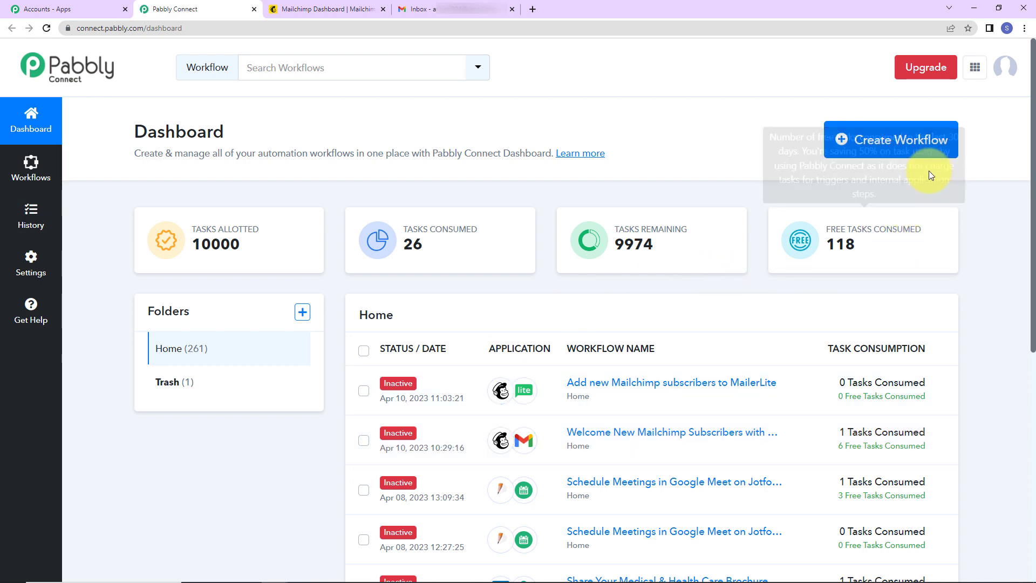
{"action": "left_click", "coordinate": [910, 142]}
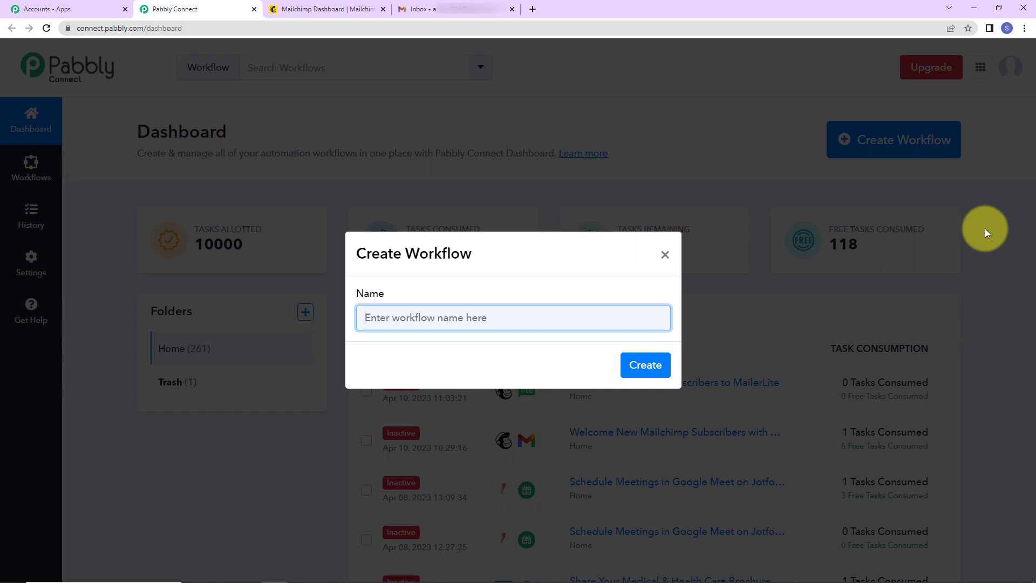
{"action": "type", "text": "Welcome New Mailchimp Subscribers with a Personal Email"}
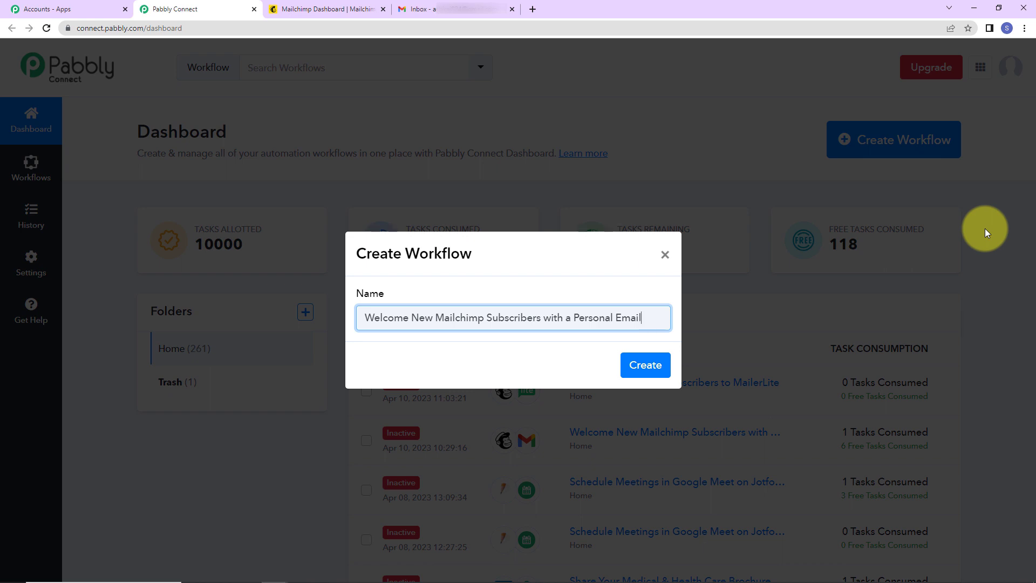
{"action": "left_click", "coordinate": [646, 365]}
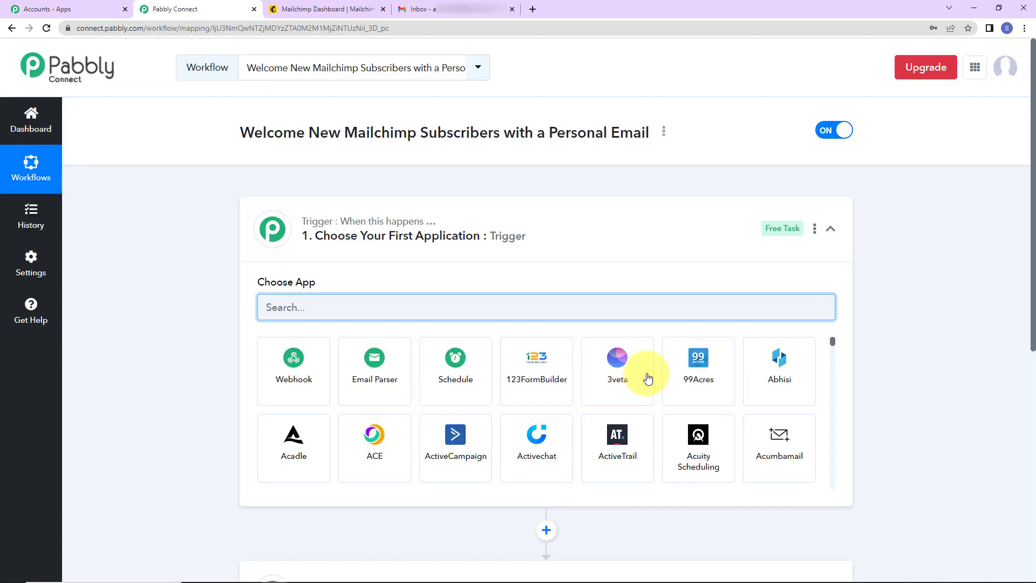
Set the workflow trigger to the MailChimp app with the New Subscriber event.
{"action": "scroll", "coordinate": [502, 396], "scroll_direction": "down", "scroll_amount": 5}
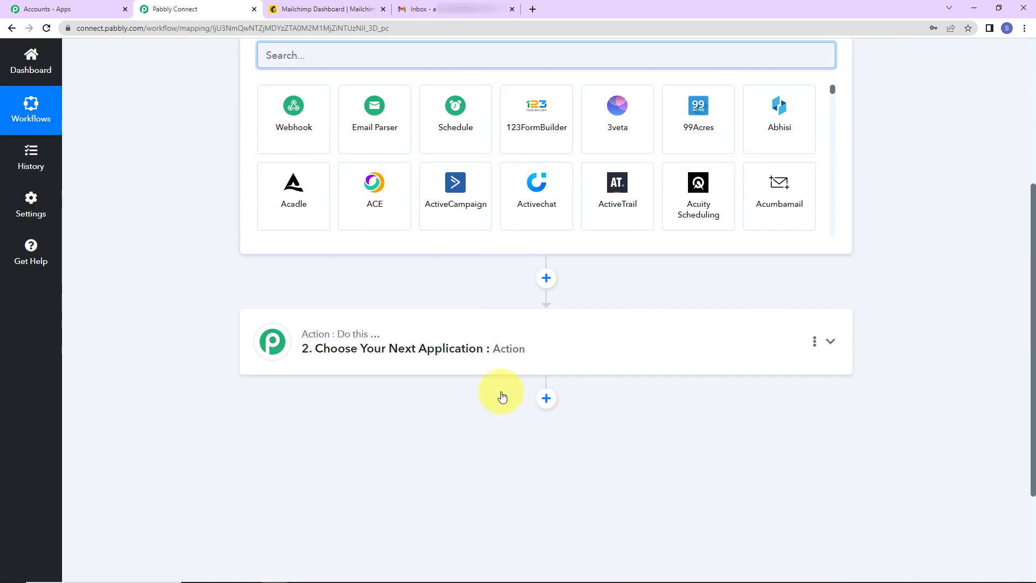
{"action": "scroll", "coordinate": [501, 397], "scroll_direction": "up", "scroll_amount": 2}
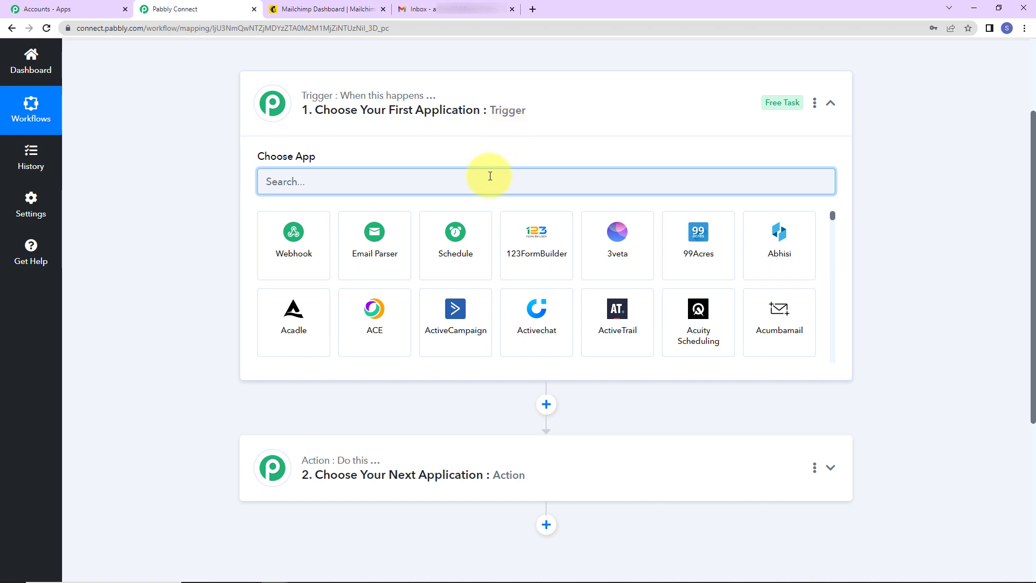
{"action": "type", "text": "mailchimp"}
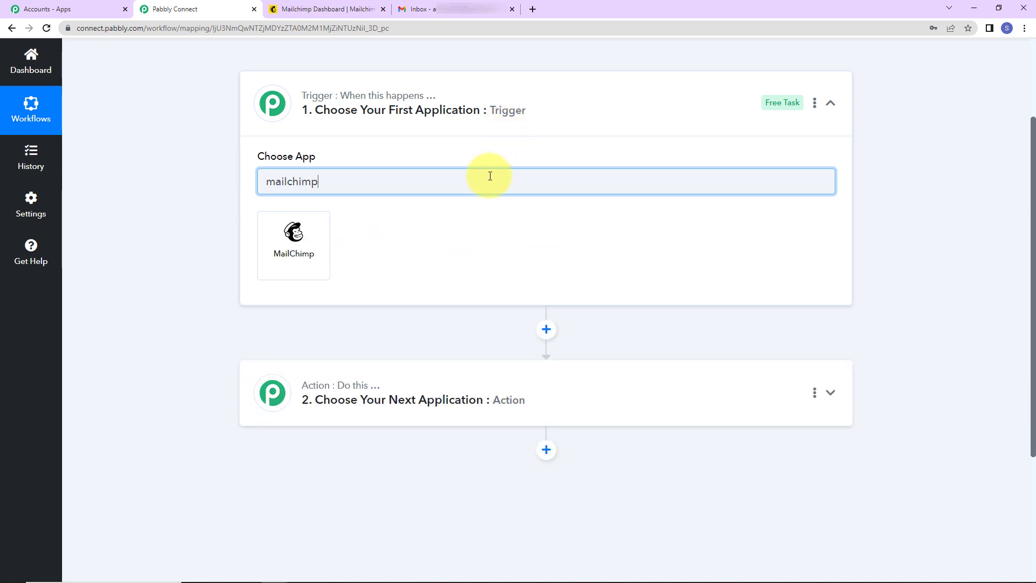
{"action": "left_click", "coordinate": [291, 232]}
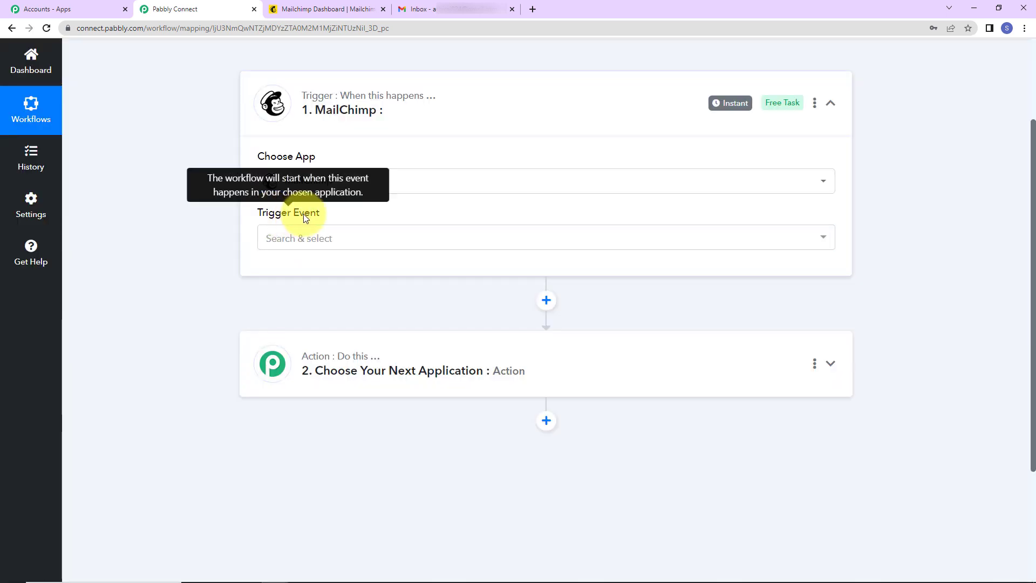
{"action": "left_click", "coordinate": [300, 237]}
{"action": "left_click", "coordinate": [300, 298]}
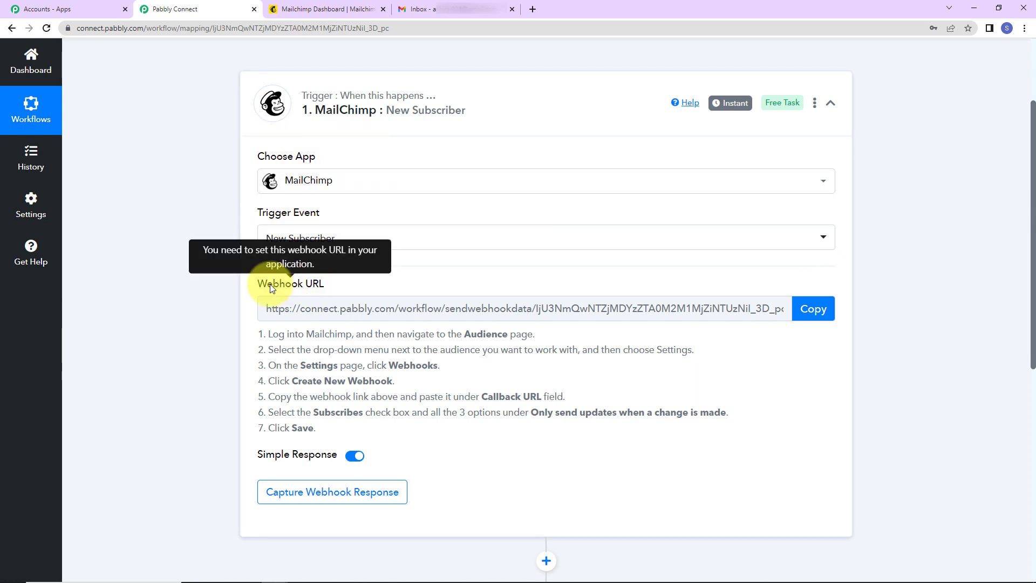
Copy the trigger's webhook URL and switch over to the Mailchimp dashboard.
{"action": "left_click", "coordinate": [826, 315]}
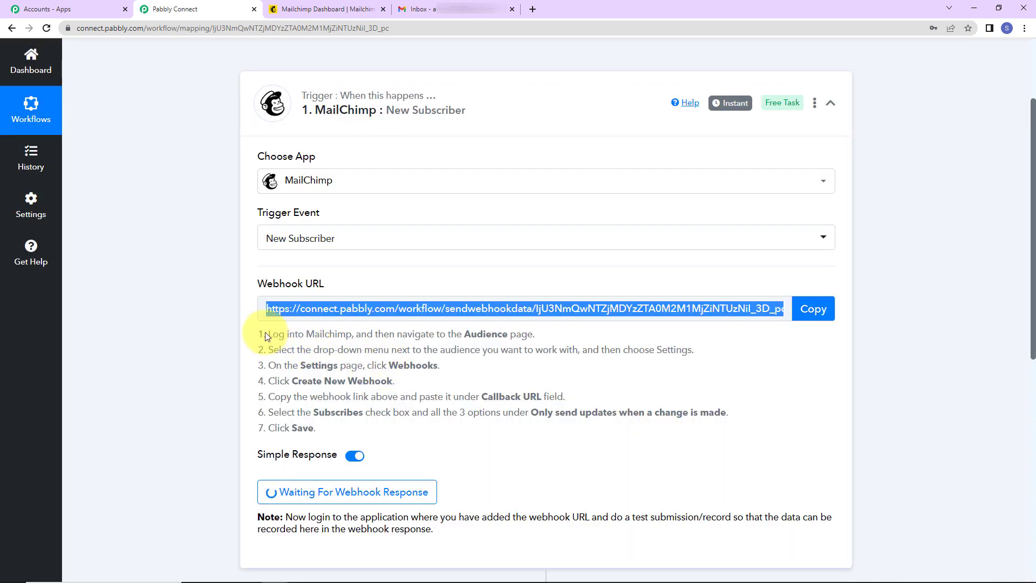
{"action": "left_click_drag", "start_coordinate": [265, 333], "coordinate": [340, 426]}
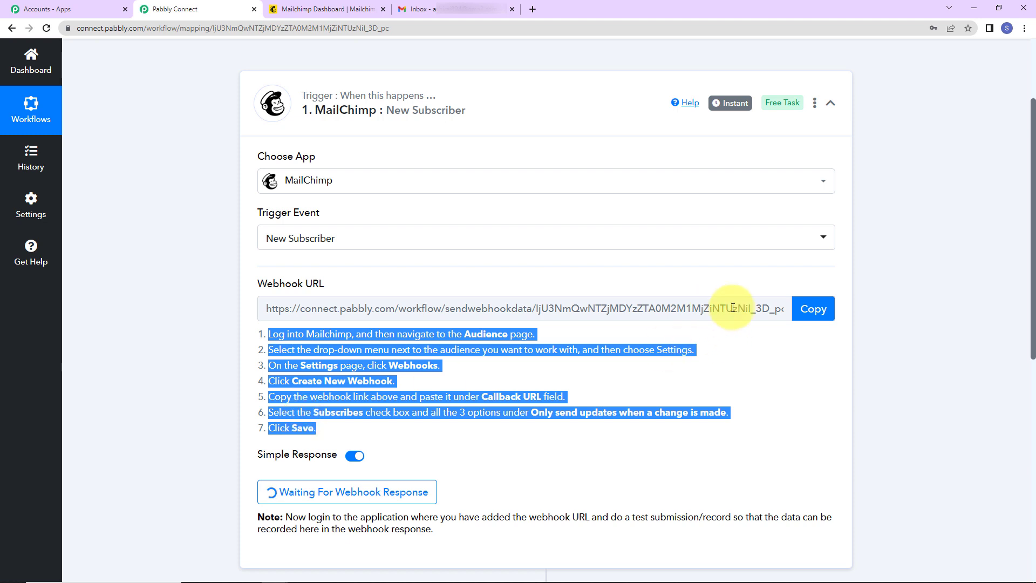
{"action": "left_click", "coordinate": [813, 322]}
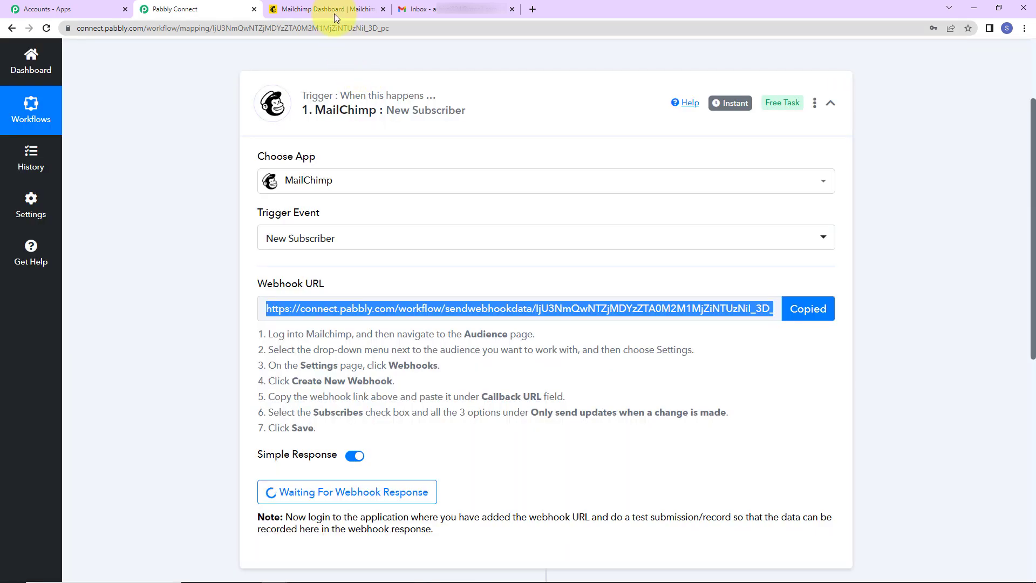
{"action": "left_click", "coordinate": [327, 9]}
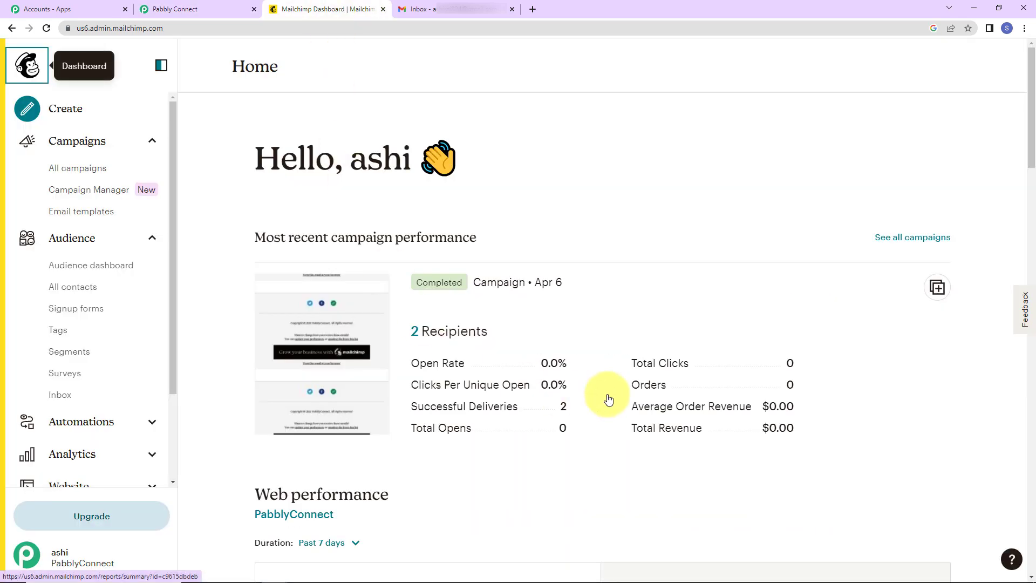
Create a new audience webhook in Mailchimp with the Pabbly webhook URL as its callback.
{"action": "left_click", "coordinate": [85, 239]}
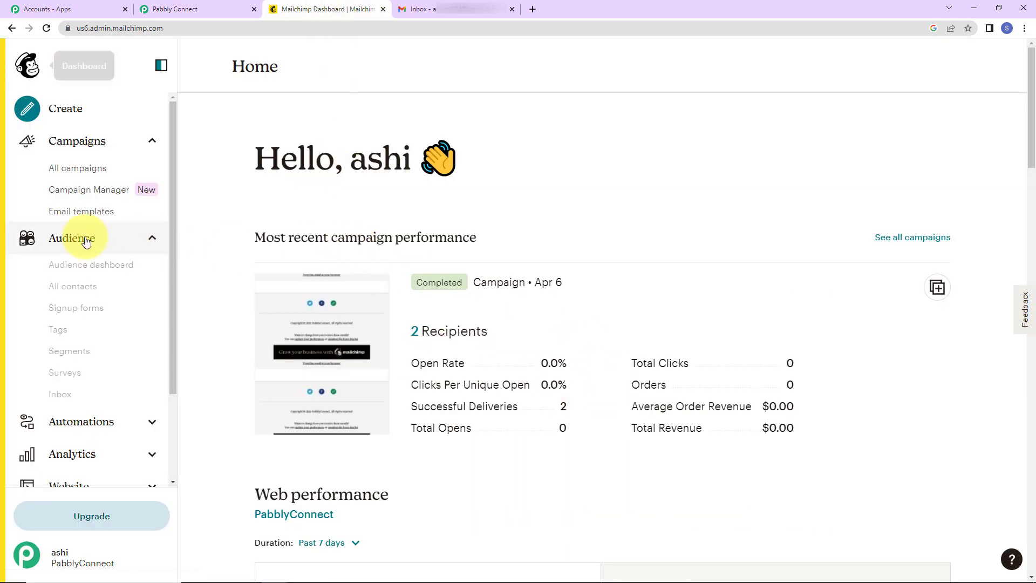
{"action": "left_click", "coordinate": [85, 239]}
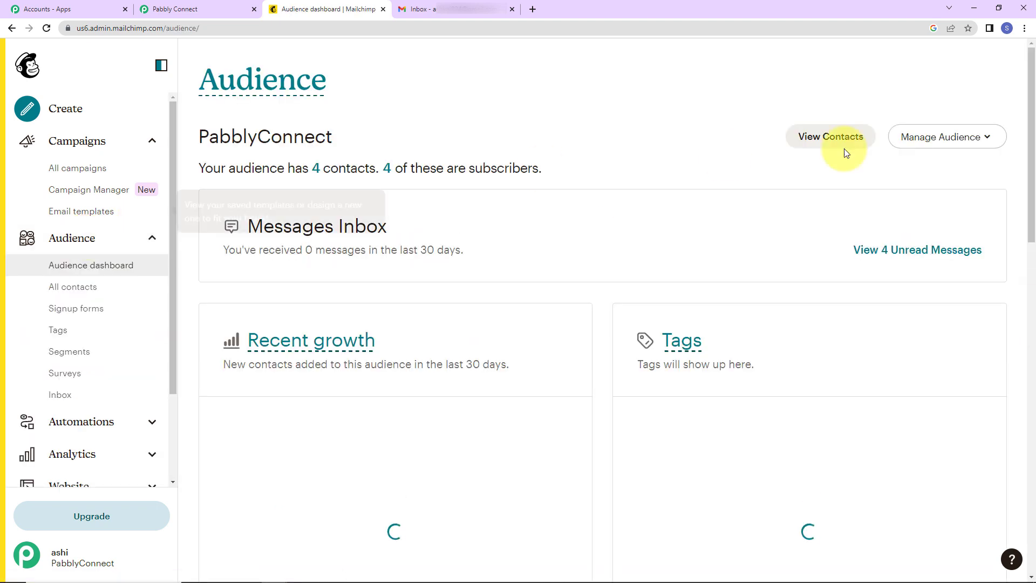
{"action": "left_click", "coordinate": [983, 138]}
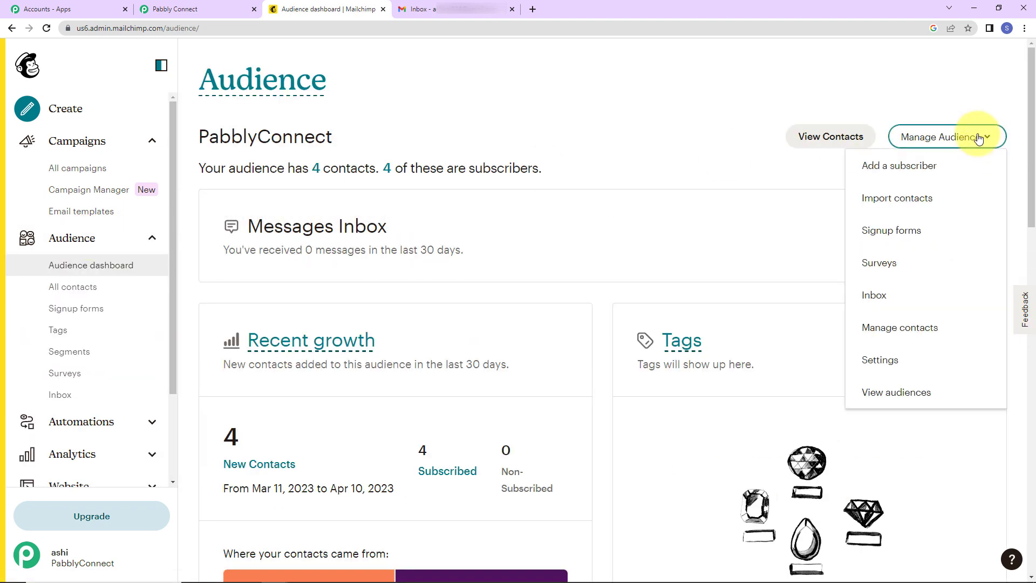
{"action": "left_click", "coordinate": [881, 359]}
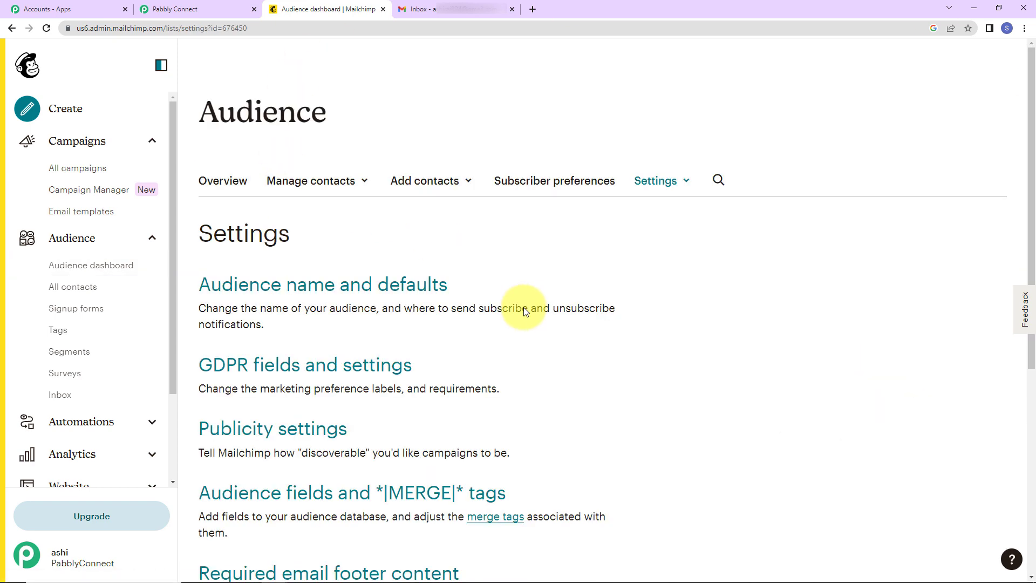
{"action": "scroll", "coordinate": [511, 304], "scroll_direction": "down", "scroll_amount": 8}
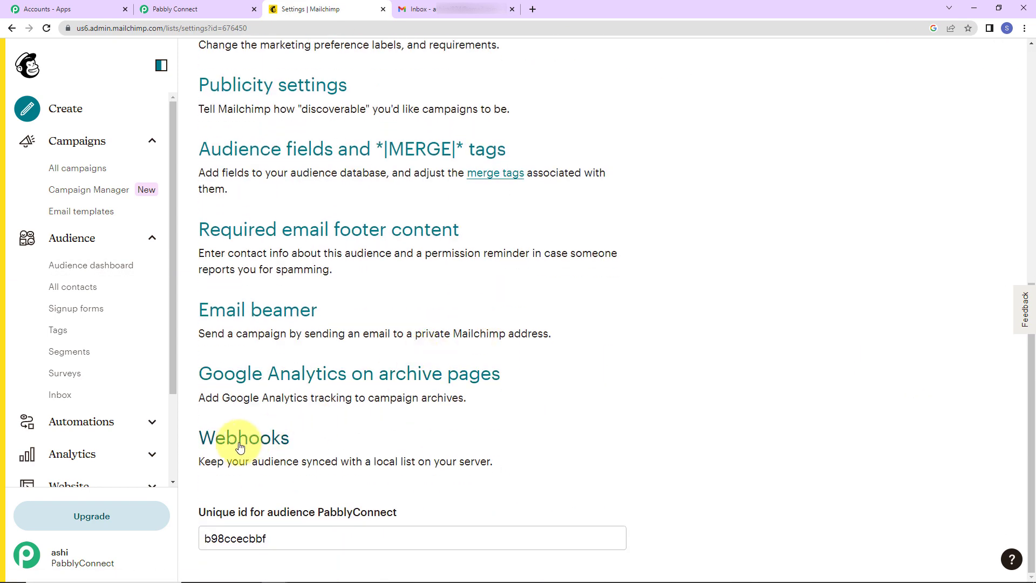
{"action": "left_click", "coordinate": [236, 445]}
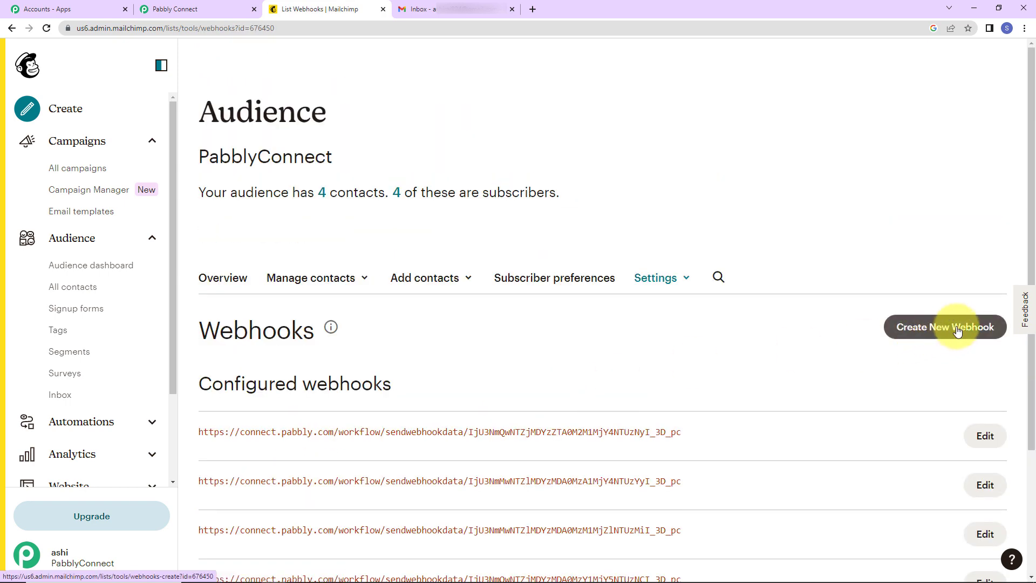
{"action": "left_click", "coordinate": [941, 333]}
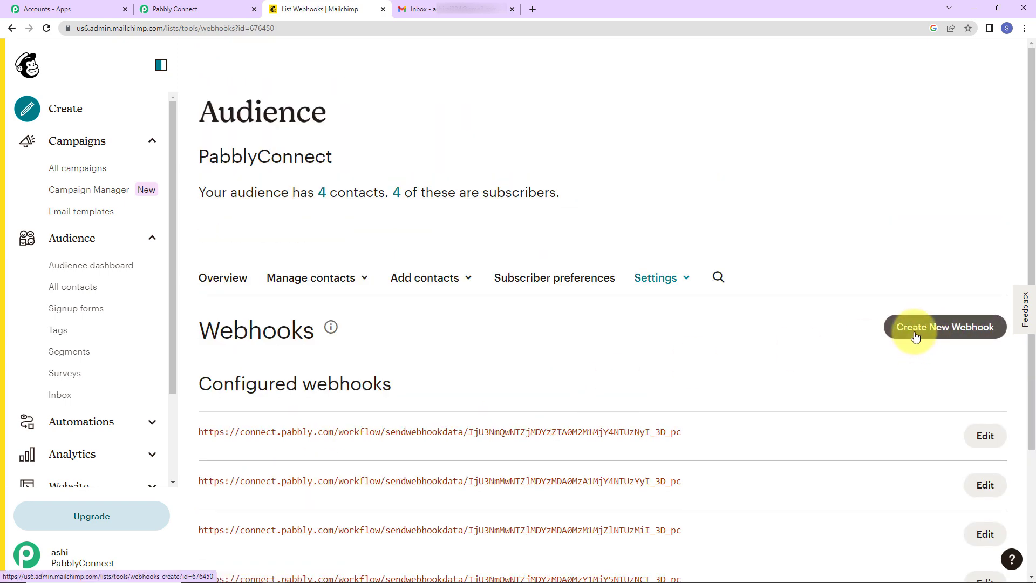
{"action": "left_click", "coordinate": [916, 335]}
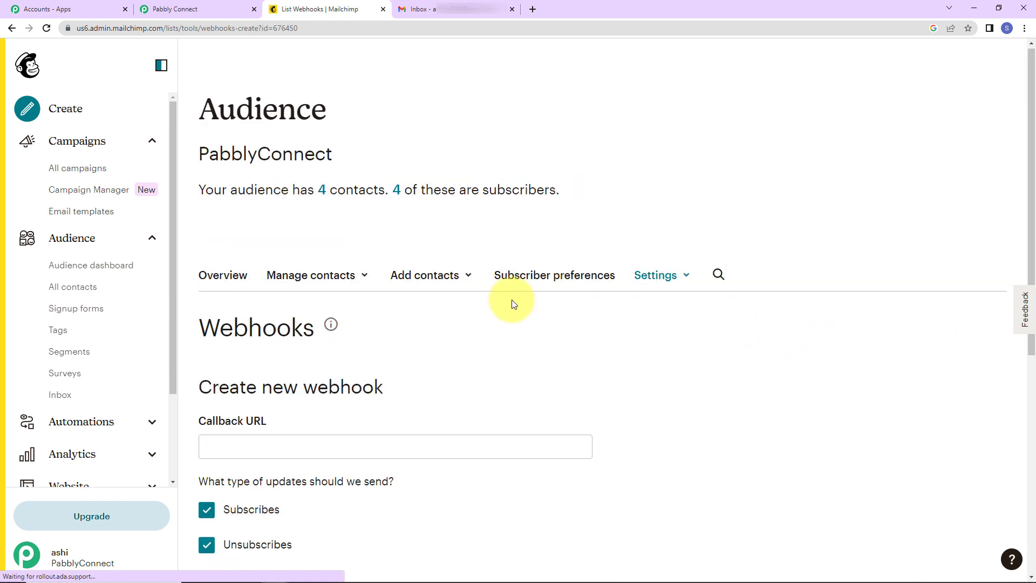
{"action": "scroll", "coordinate": [514, 303], "scroll_direction": "down", "scroll_amount": 2}
{"action": "left_click", "coordinate": [254, 323]}
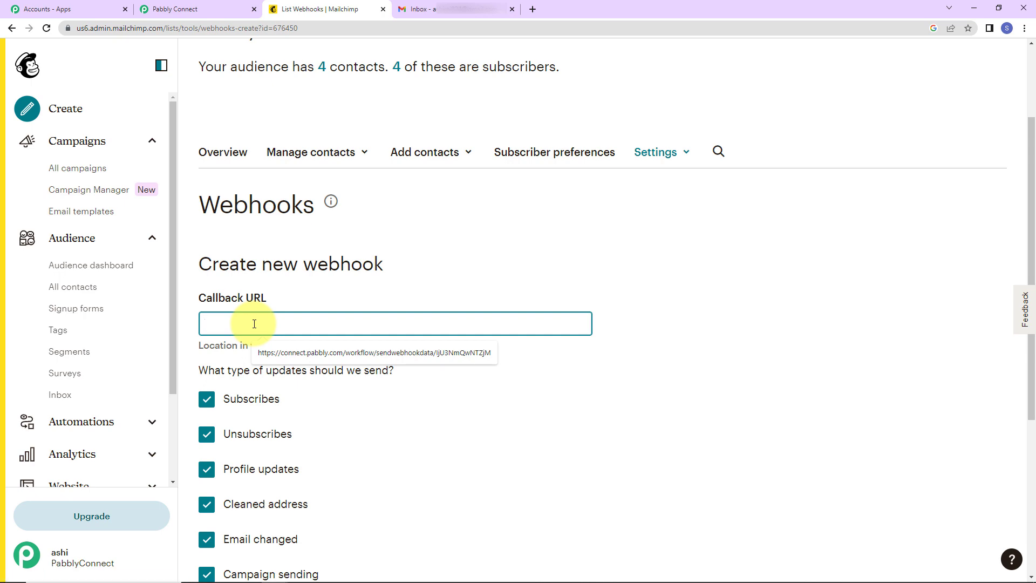
{"action": "key", "text": "ctrl+v"}
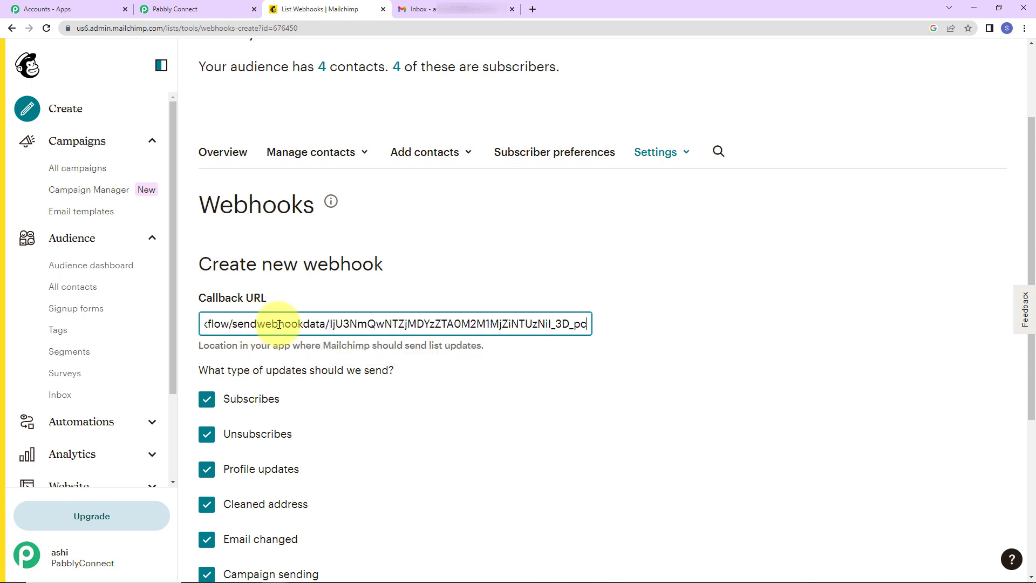
Limit the webhook to Subscribes events, include updates via the API, and save it.
{"action": "scroll", "coordinate": [419, 404], "scroll_direction": "down", "scroll_amount": 5}
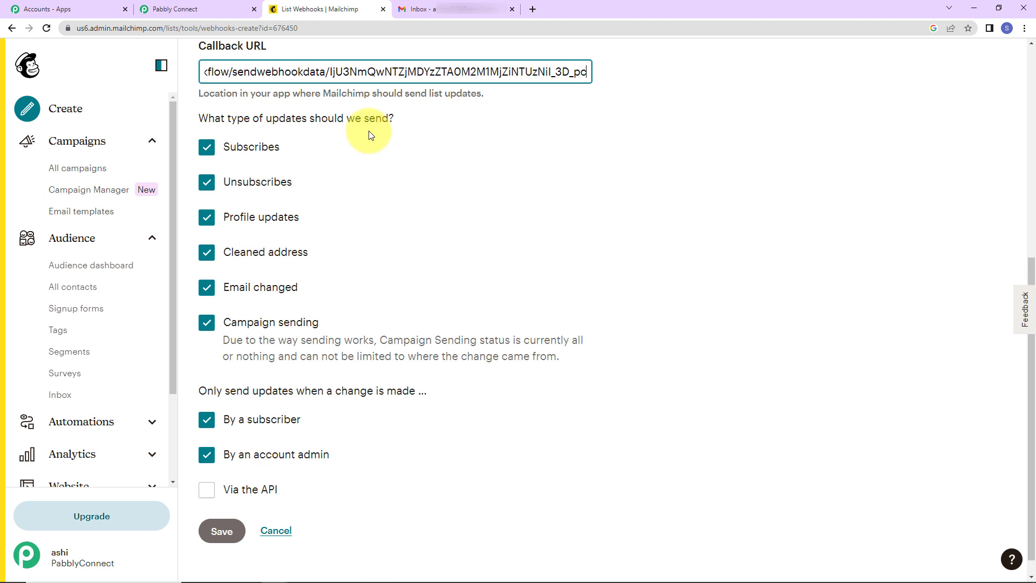
{"action": "left_click", "coordinate": [206, 182]}
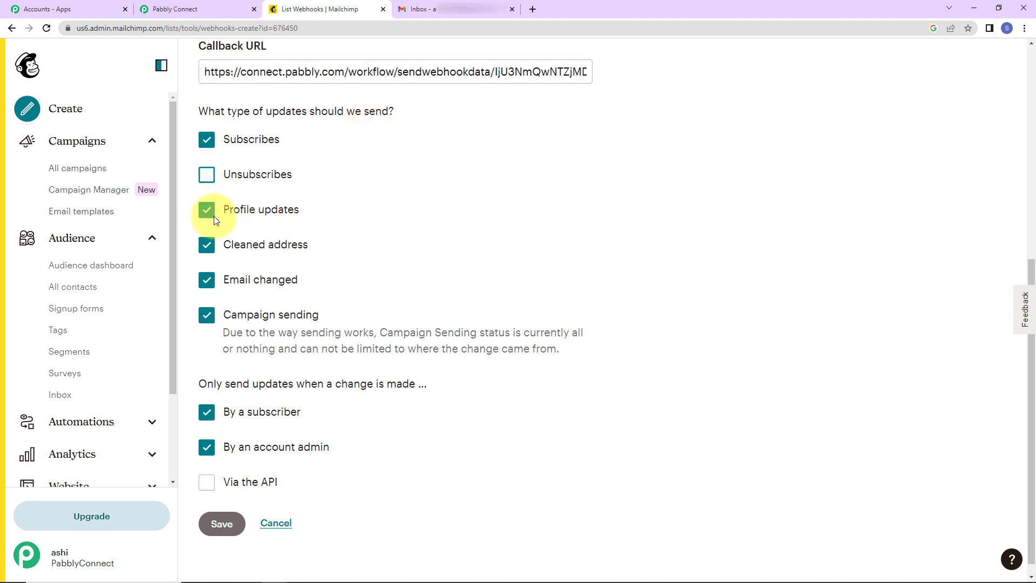
{"action": "left_click", "coordinate": [208, 206]}
{"action": "left_click", "coordinate": [208, 241]}
{"action": "left_click", "coordinate": [208, 276]}
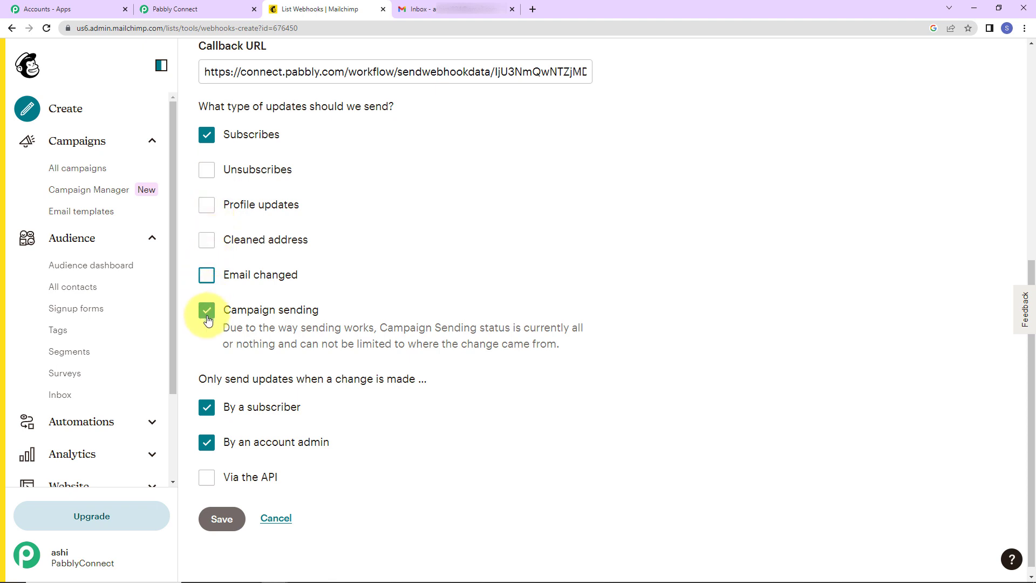
{"action": "left_click", "coordinate": [210, 312]}
{"action": "scroll", "coordinate": [324, 335], "scroll_direction": "down", "scroll_amount": 1}
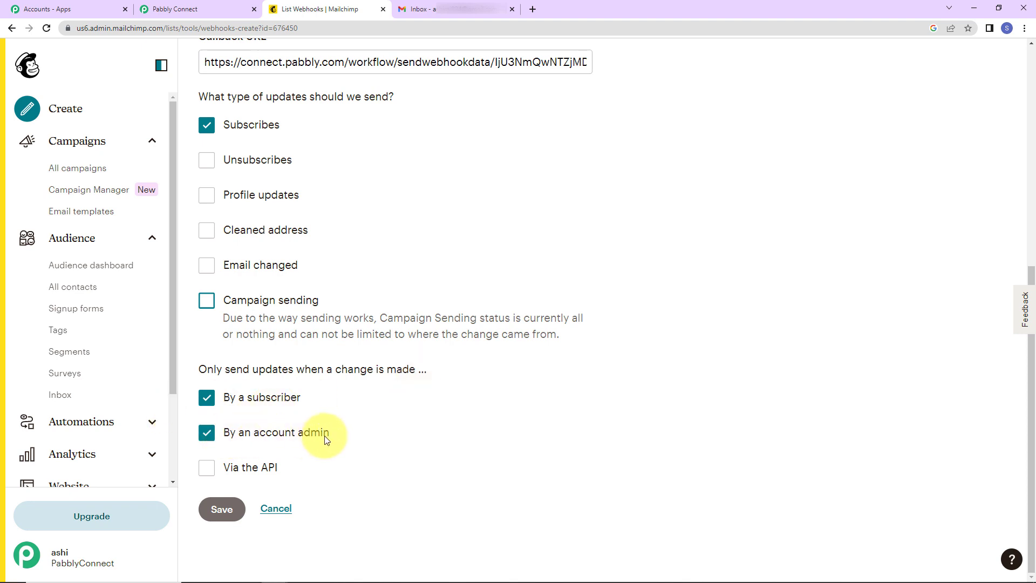
{"action": "left_click", "coordinate": [208, 469]}
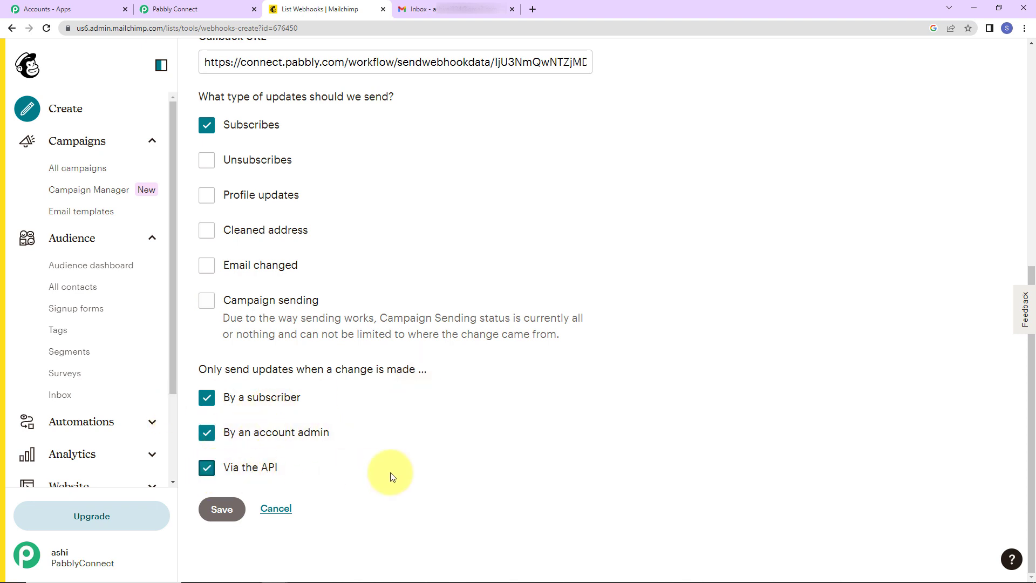
{"action": "left_click", "coordinate": [222, 510]}
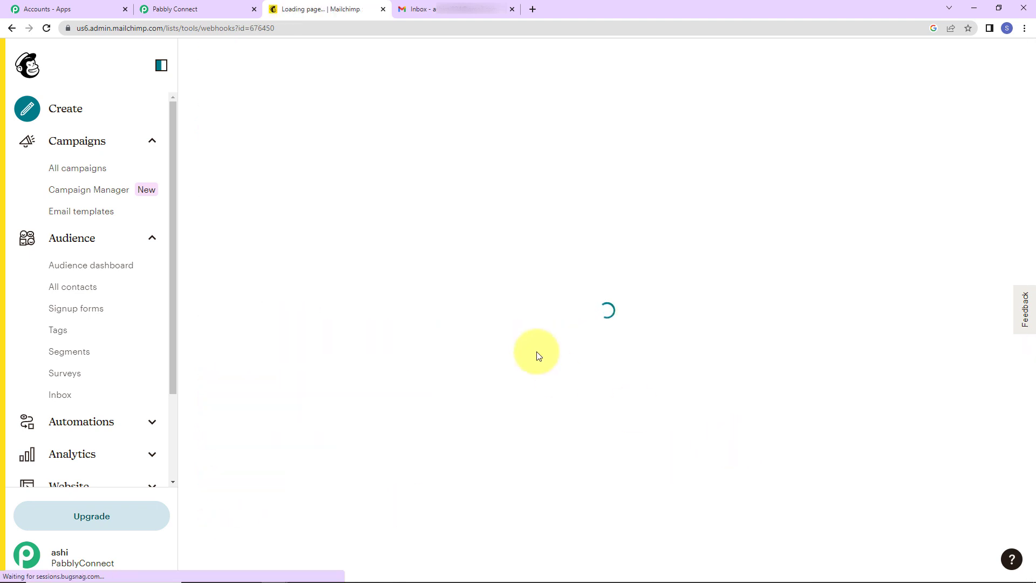
Re-capture the webhook response in Pabbly Connect, then return to Mailchimp's Webhooks page.
{"action": "left_click", "coordinate": [197, 10]}
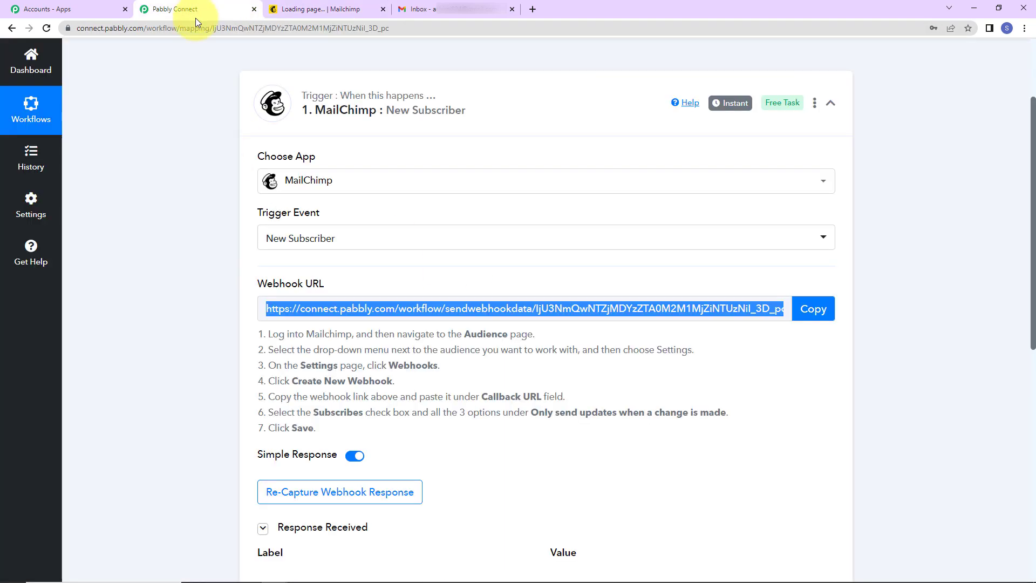
{"action": "scroll", "coordinate": [756, 366], "scroll_direction": "down", "scroll_amount": 5}
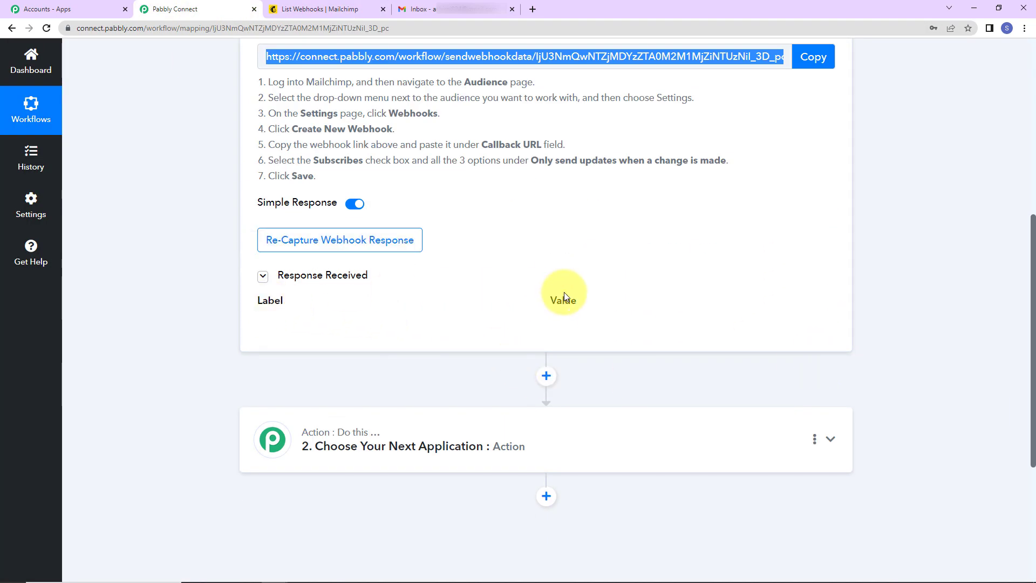
{"action": "left_click", "coordinate": [393, 240]}
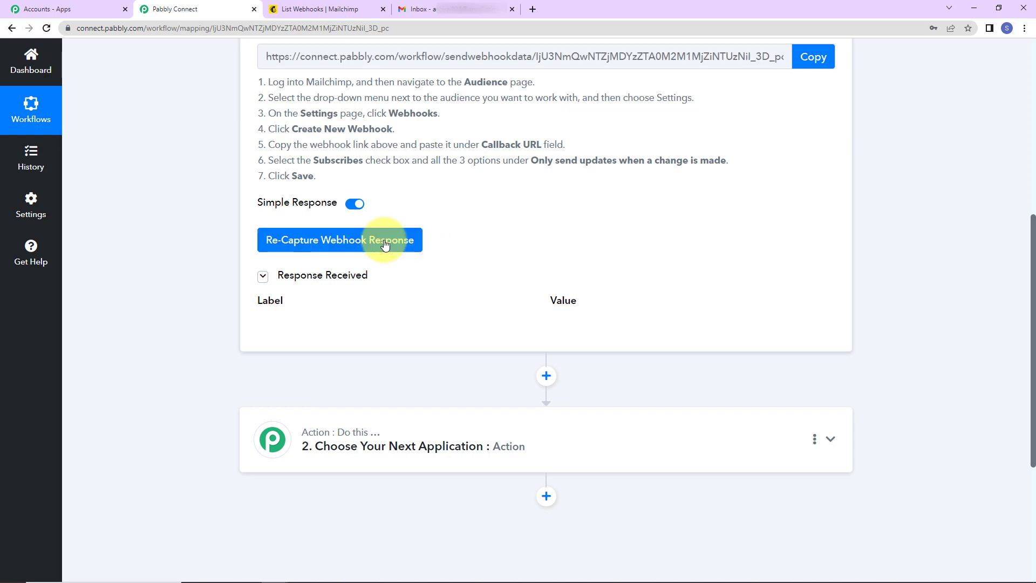
{"action": "left_click", "coordinate": [515, 401]}
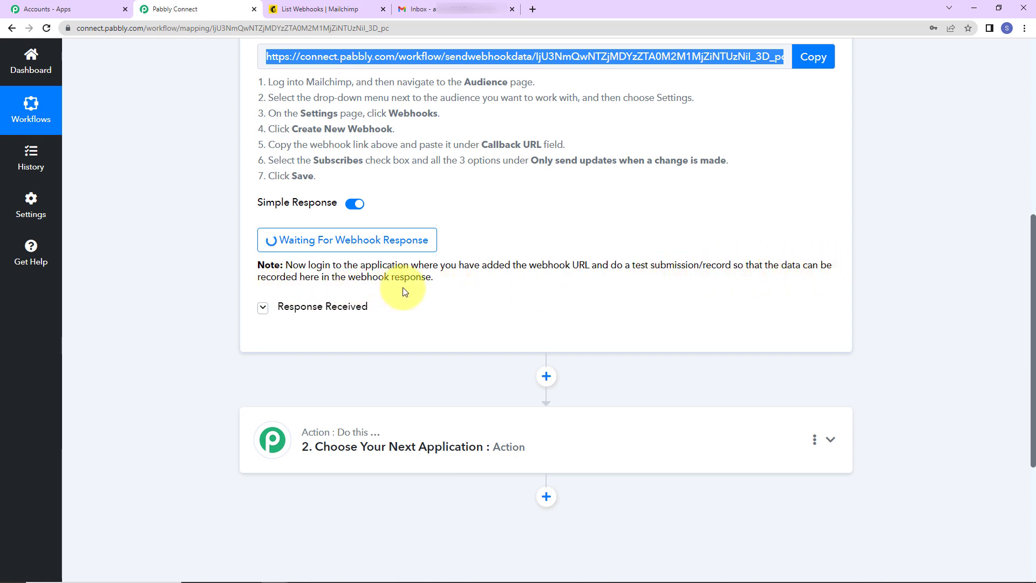
{"action": "left_click", "coordinate": [291, 9]}
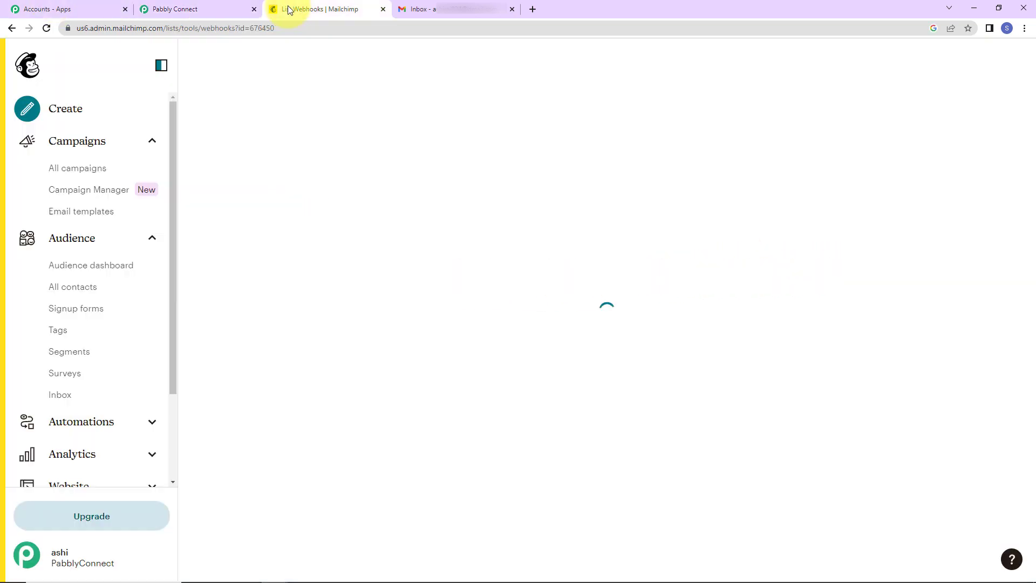
Open the audience's signup Form builder and copy its public signup form URL.
{"action": "left_click", "coordinate": [69, 312]}
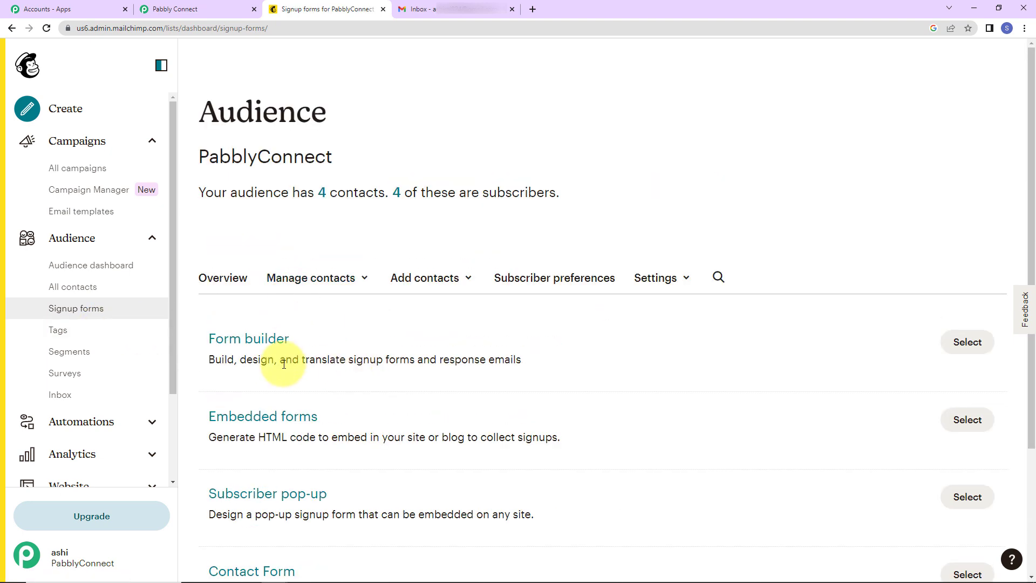
{"action": "left_click", "coordinate": [257, 340]}
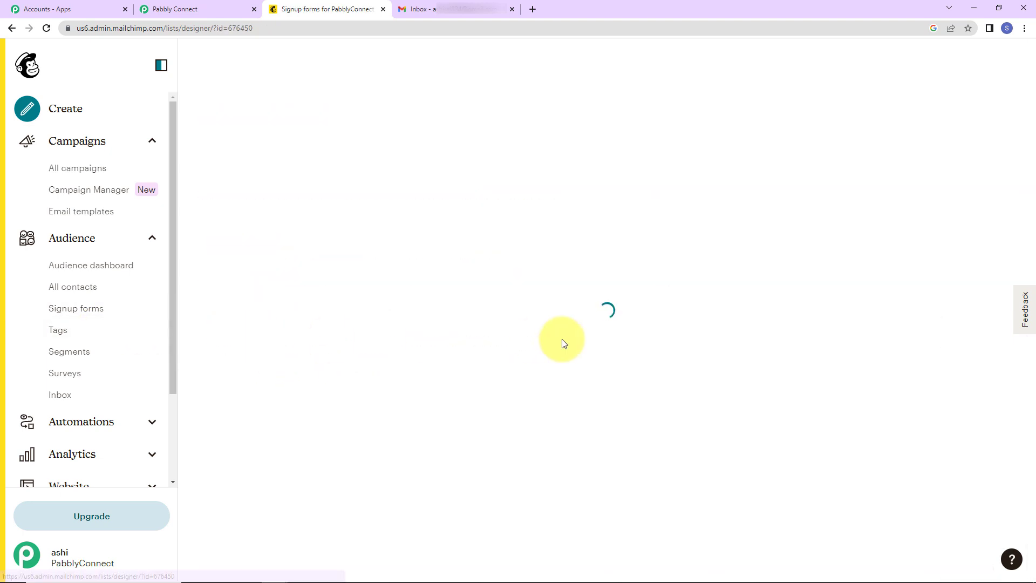
{"action": "scroll", "coordinate": [564, 343], "scroll_direction": "down", "scroll_amount": 10}
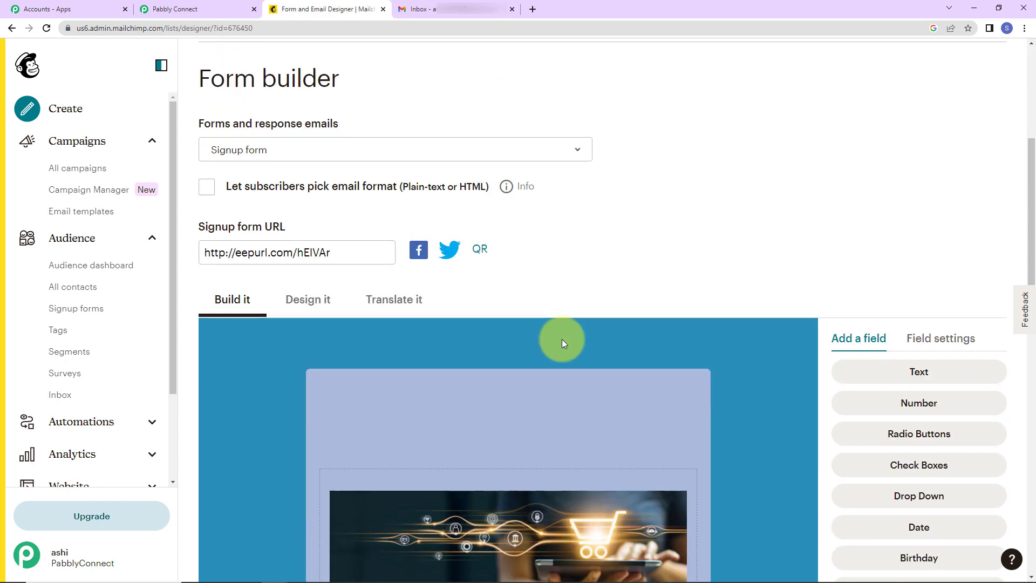
{"action": "scroll", "coordinate": [552, 374], "scroll_direction": "down", "scroll_amount": 5}
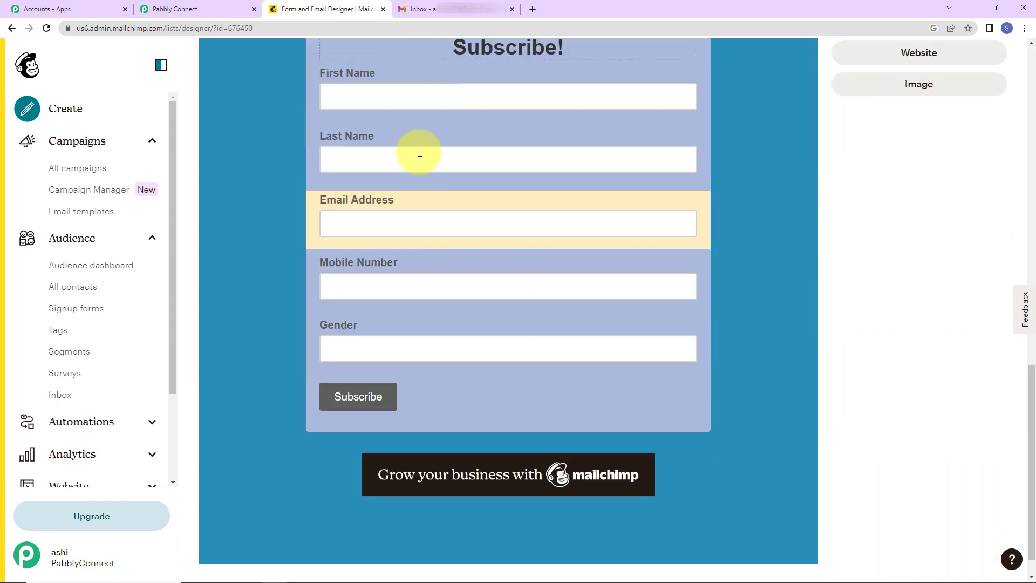
{"action": "scroll", "coordinate": [681, 382], "scroll_direction": "up", "scroll_amount": 5}
{"action": "scroll", "coordinate": [681, 381], "scroll_direction": "up", "scroll_amount": 9}
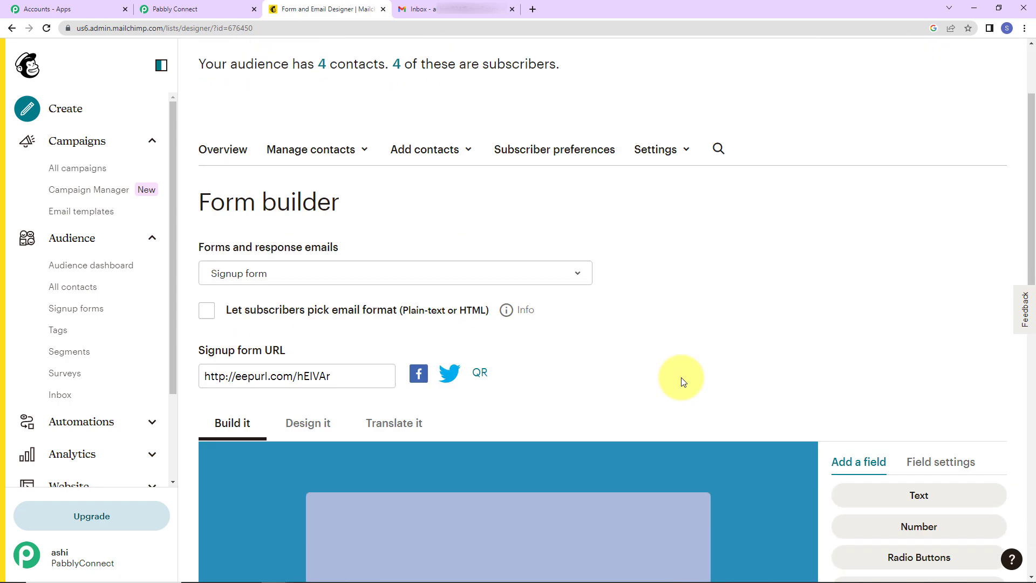
{"action": "scroll", "coordinate": [916, 274], "scroll_direction": "down", "scroll_amount": 5}
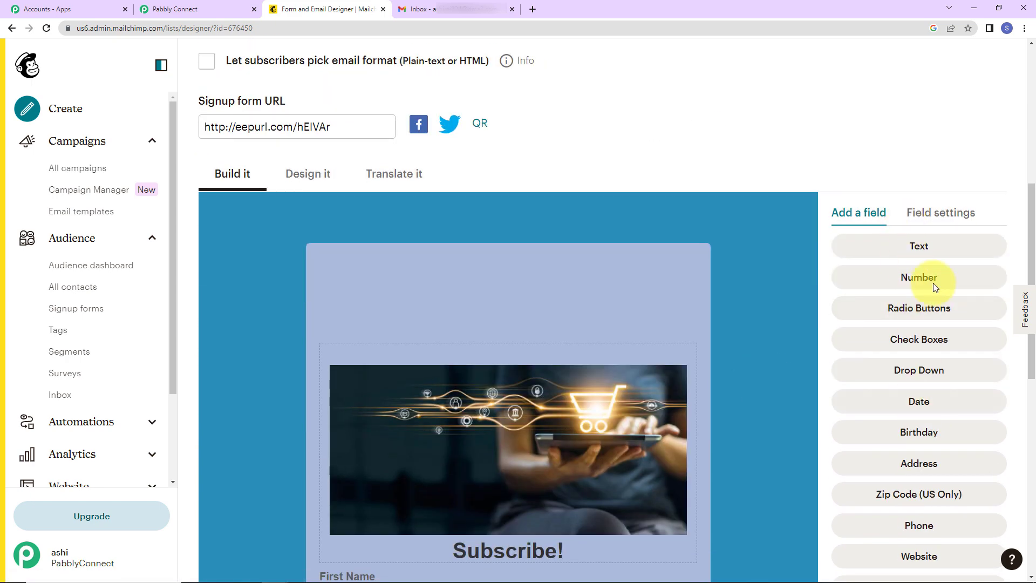
{"action": "scroll", "coordinate": [605, 160], "scroll_direction": "up", "scroll_amount": 3}
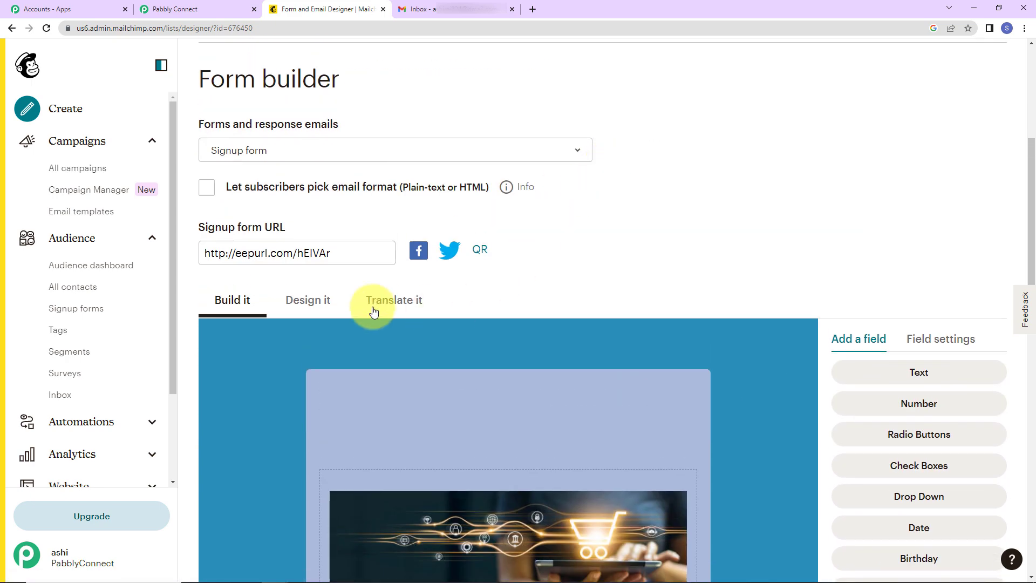
{"action": "left_click", "coordinate": [338, 258]}
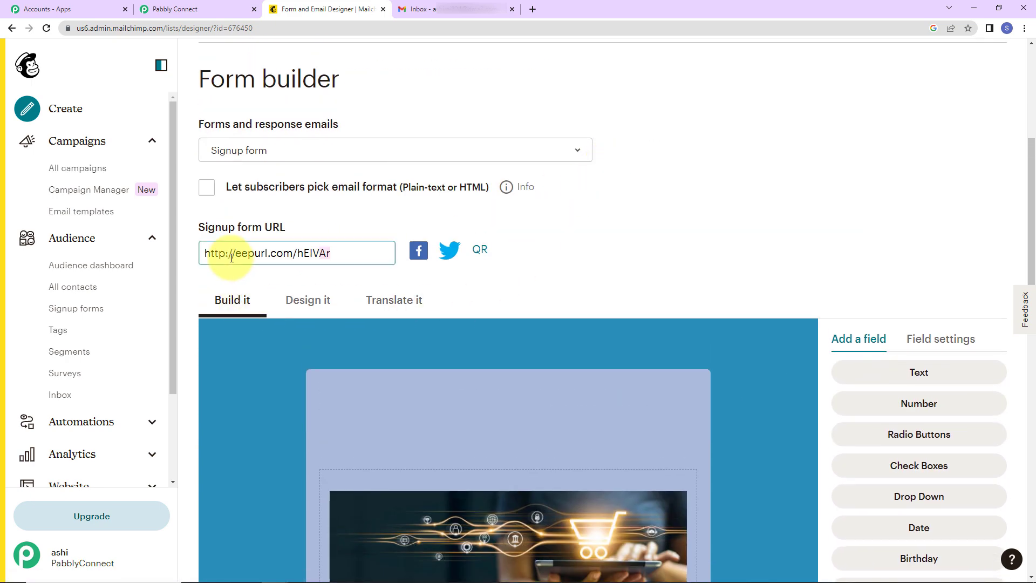
{"action": "right_click", "coordinate": [298, 261]}
{"action": "left_click", "coordinate": [323, 296]}
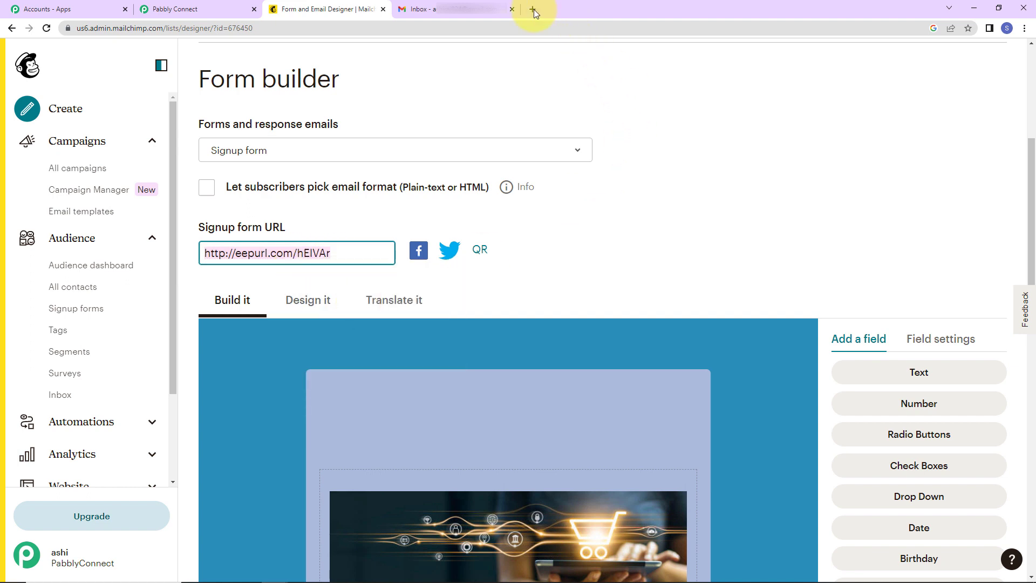
{"action": "left_click", "coordinate": [533, 8]}
Load the signup form and enter the test subscriber's first name, last name and email address.
{"action": "key", "text": "ctrl+v"}
{"action": "key", "text": "Return"}
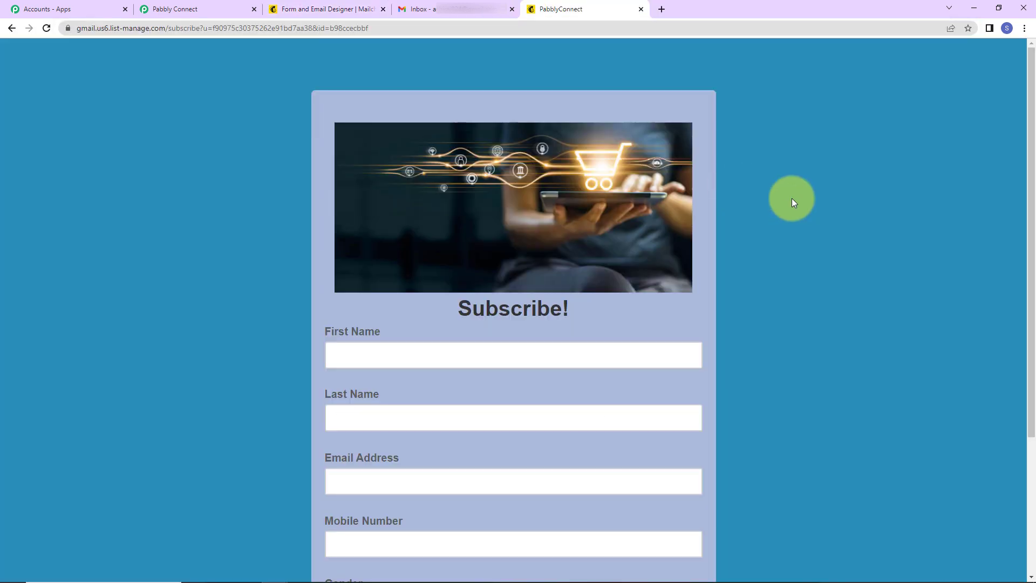
{"action": "scroll", "coordinate": [814, 200], "scroll_direction": "down", "scroll_amount": 2}
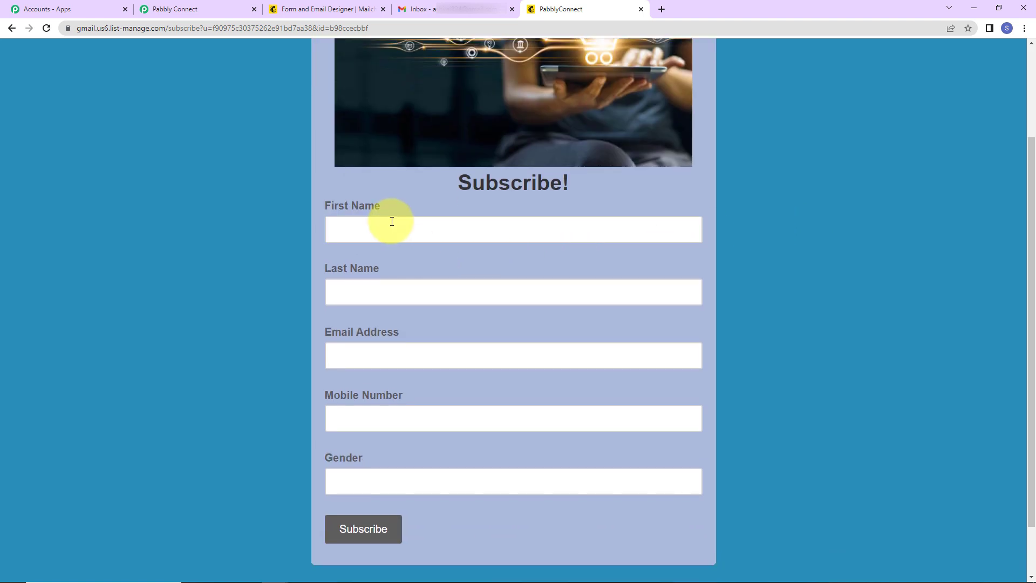
{"action": "left_click", "coordinate": [386, 232]}
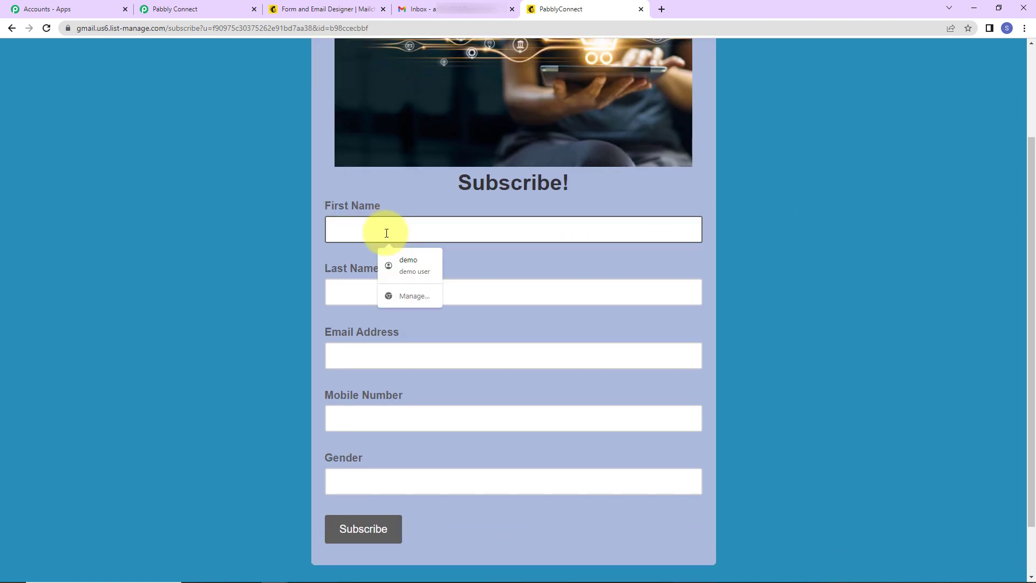
{"action": "type", "text": "Dear"}
{"action": "key", "text": "Tab"}
{"action": "type", "text": "D"}
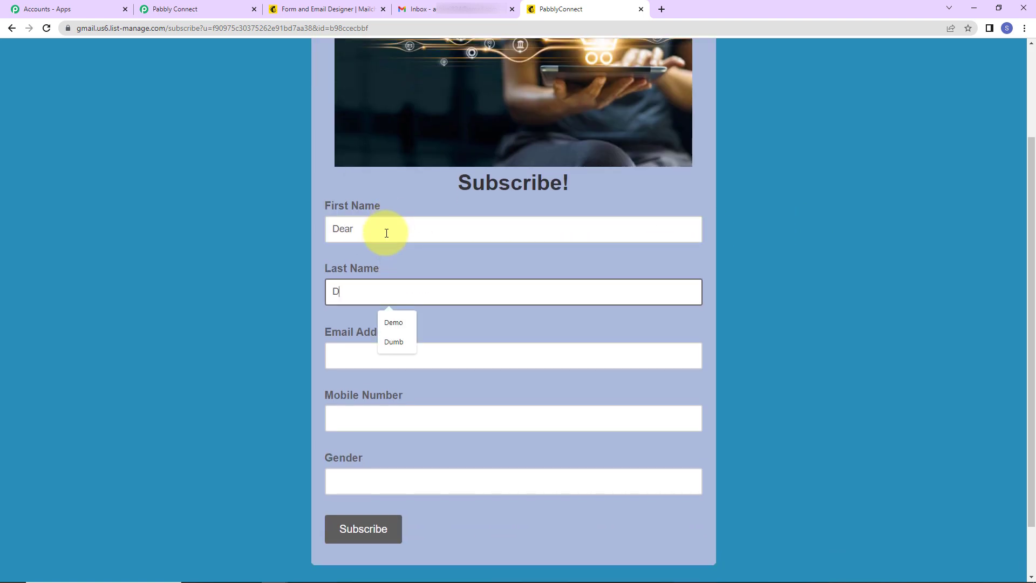
{"action": "type", "text": "ummy1"}
{"action": "key", "text": "Tab"}
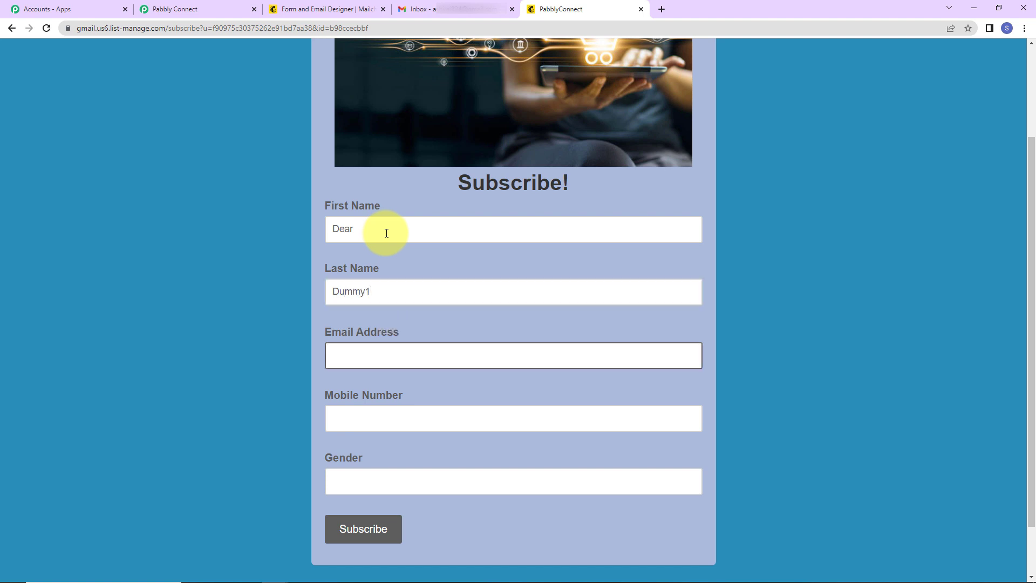
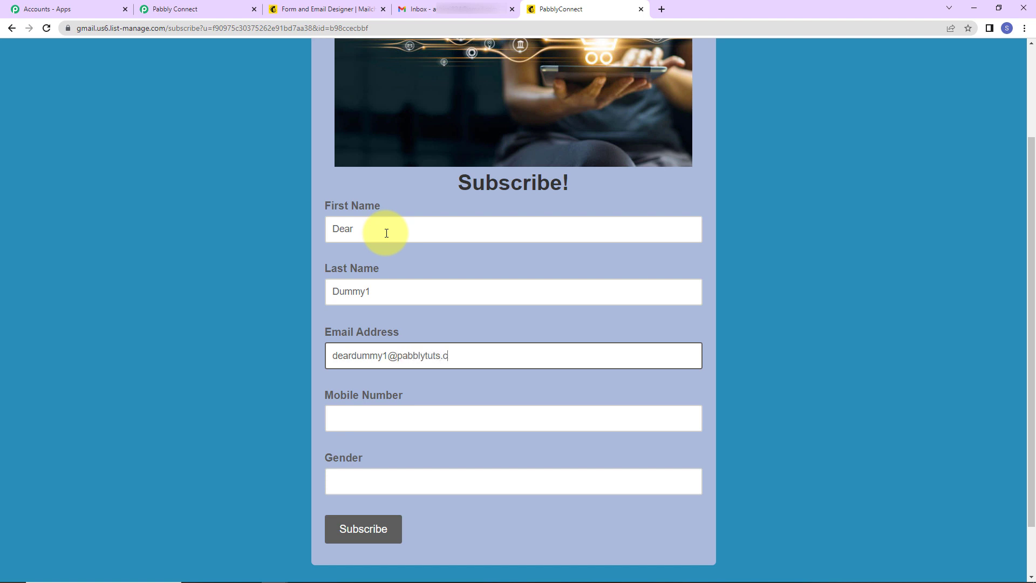
Add the mobile number and Female gender, then submit the form past the reCAPTCHA.
{"action": "left_click", "coordinate": [391, 421]}
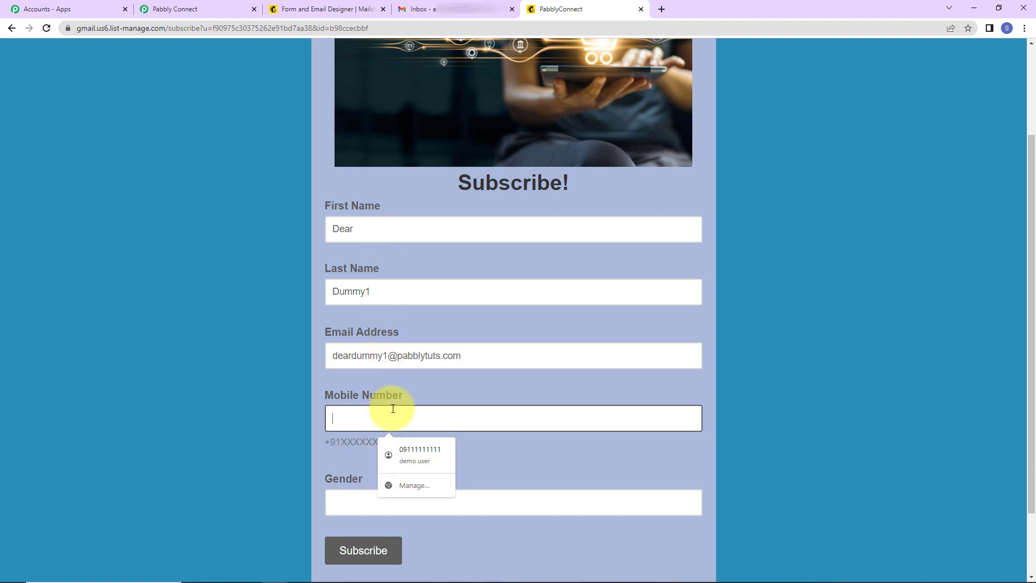
{"action": "left_click", "coordinate": [416, 453]}
{"action": "left_click", "coordinate": [336, 418]}
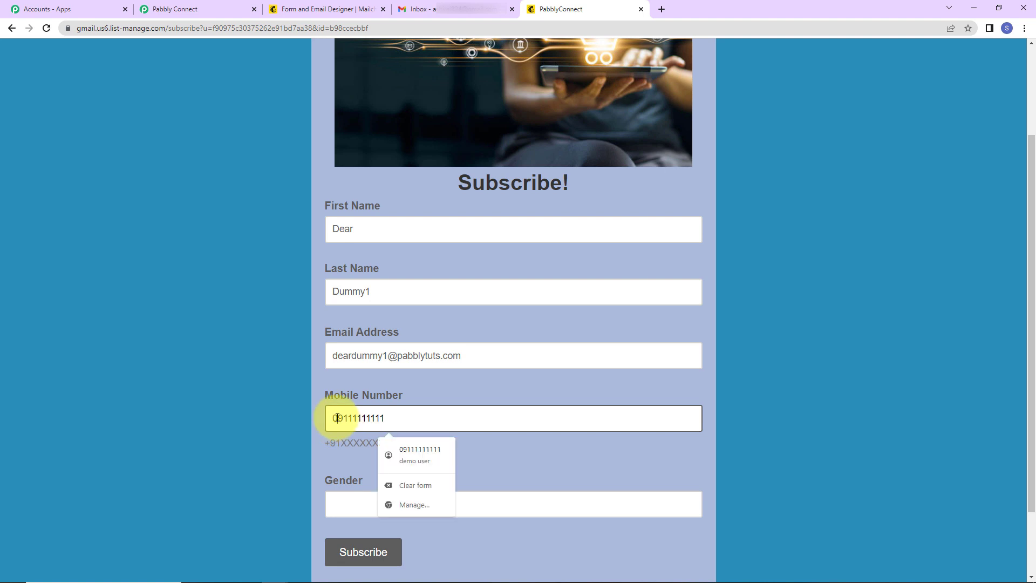
{"action": "key", "text": "BackSpace"}
{"action": "left_click", "coordinate": [352, 502]}
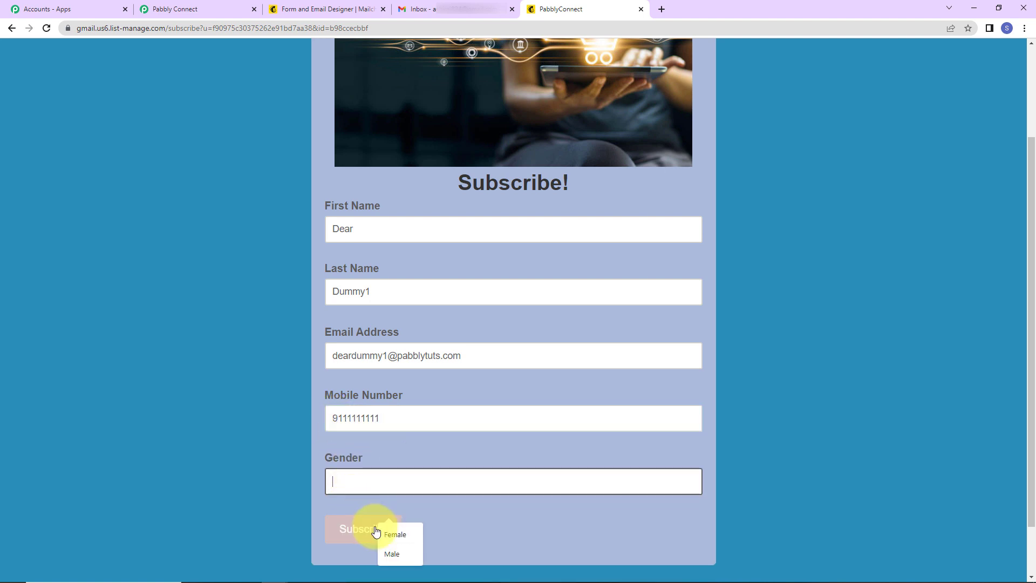
{"action": "left_click", "coordinate": [385, 534]}
{"action": "left_click", "coordinate": [354, 540]}
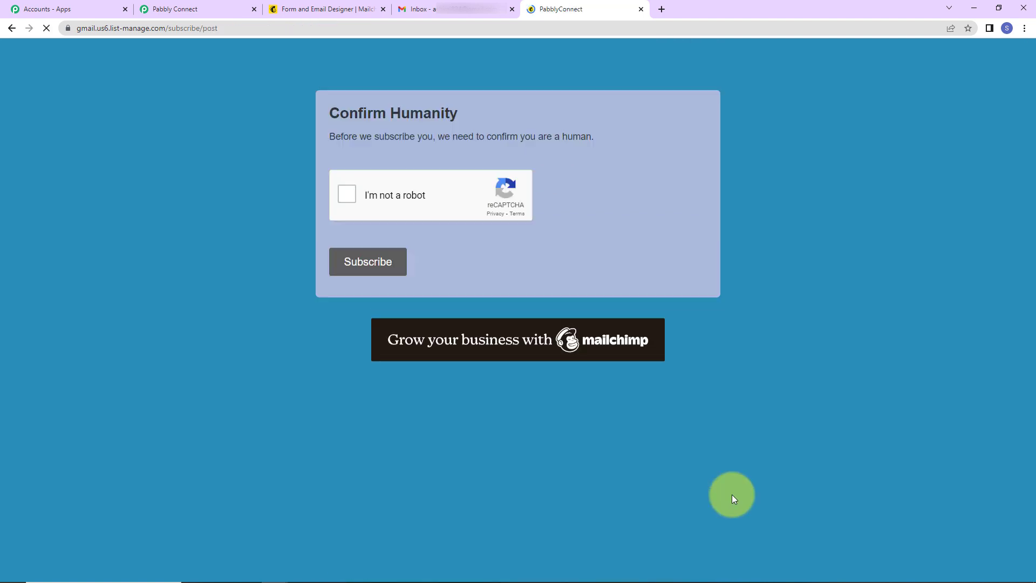
{"action": "left_click", "coordinate": [346, 194]}
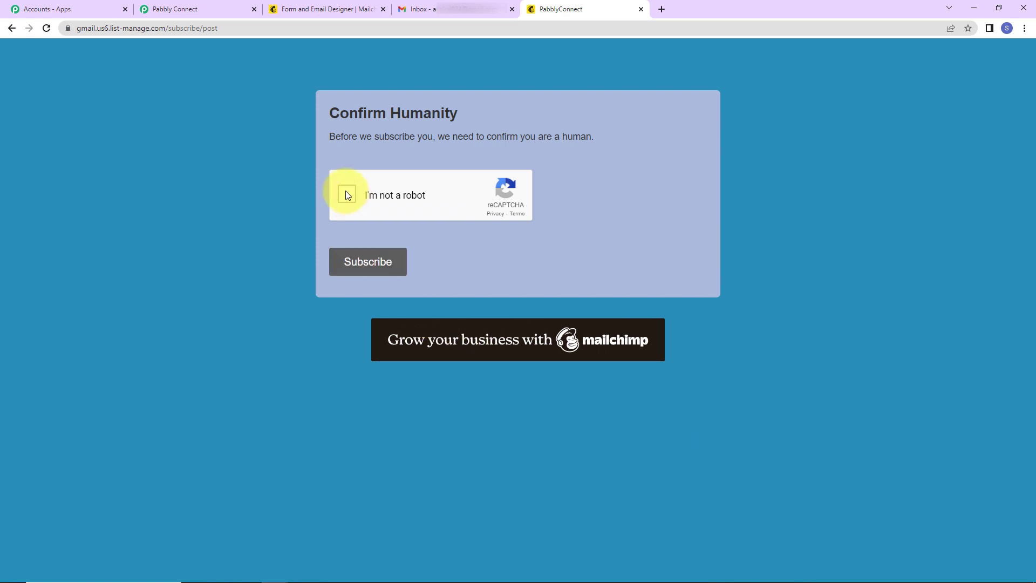
{"action": "left_click", "coordinate": [359, 263]}
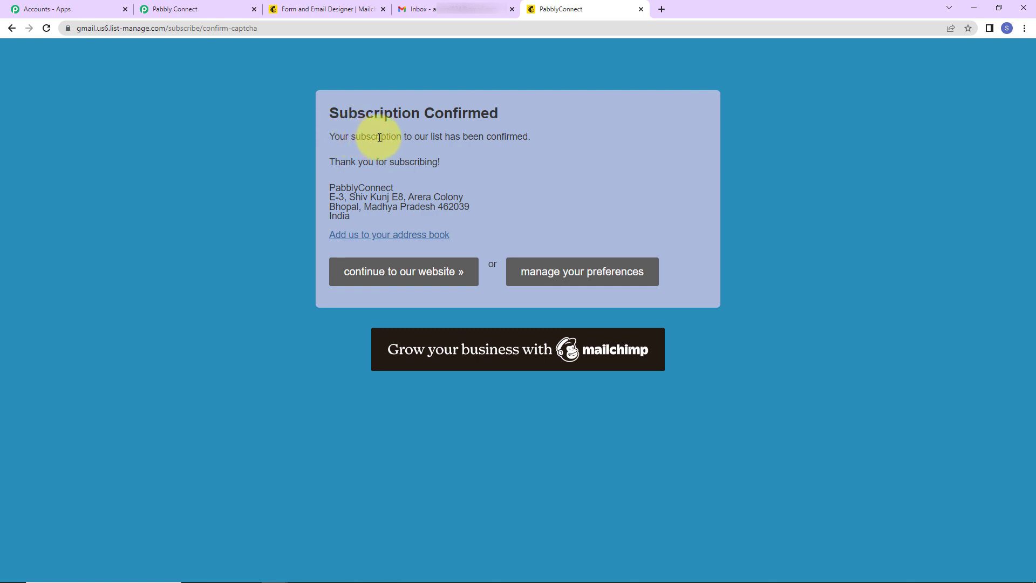
Back in Pabbly Connect, review the captured Mailchimp subscriber data, including the email value.
{"action": "left_click", "coordinate": [214, 10]}
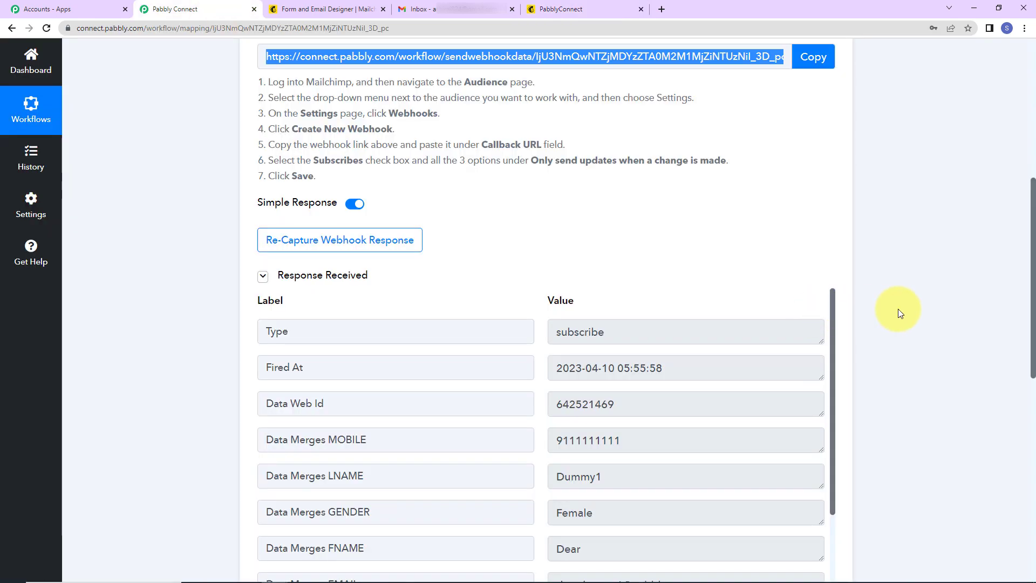
{"action": "scroll", "coordinate": [900, 313], "scroll_direction": "down", "scroll_amount": 2}
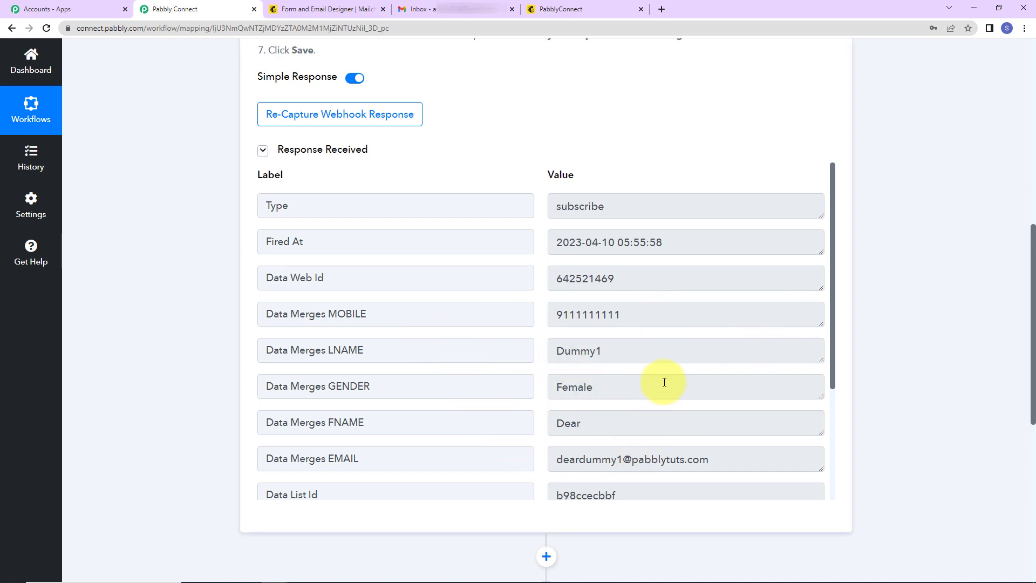
{"action": "scroll", "coordinate": [664, 382], "scroll_direction": "down", "scroll_amount": 3}
{"action": "scroll", "coordinate": [664, 381], "scroll_direction": "down", "scroll_amount": 2}
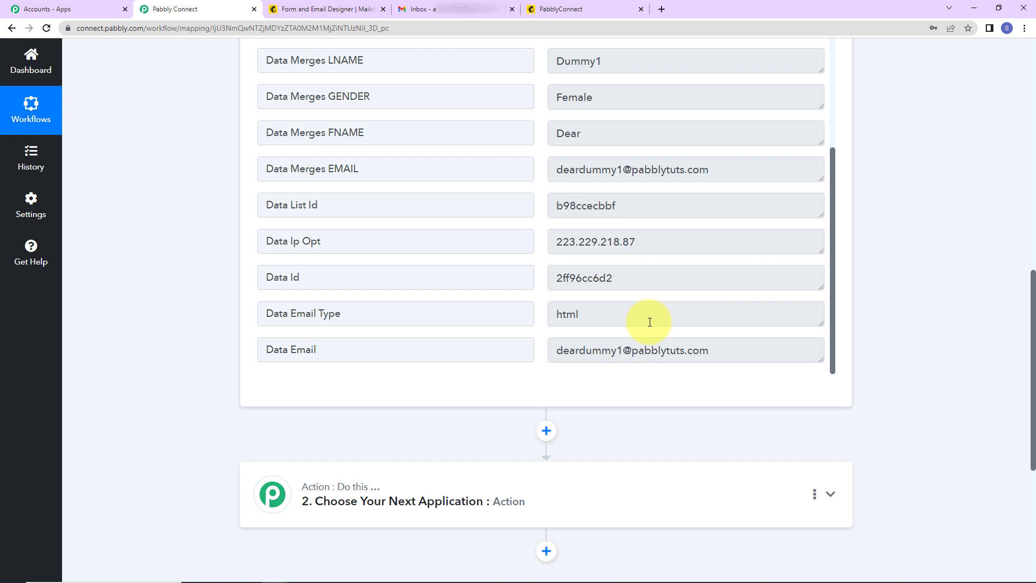
{"action": "left_click_drag", "start_coordinate": [553, 350], "coordinate": [738, 367]}
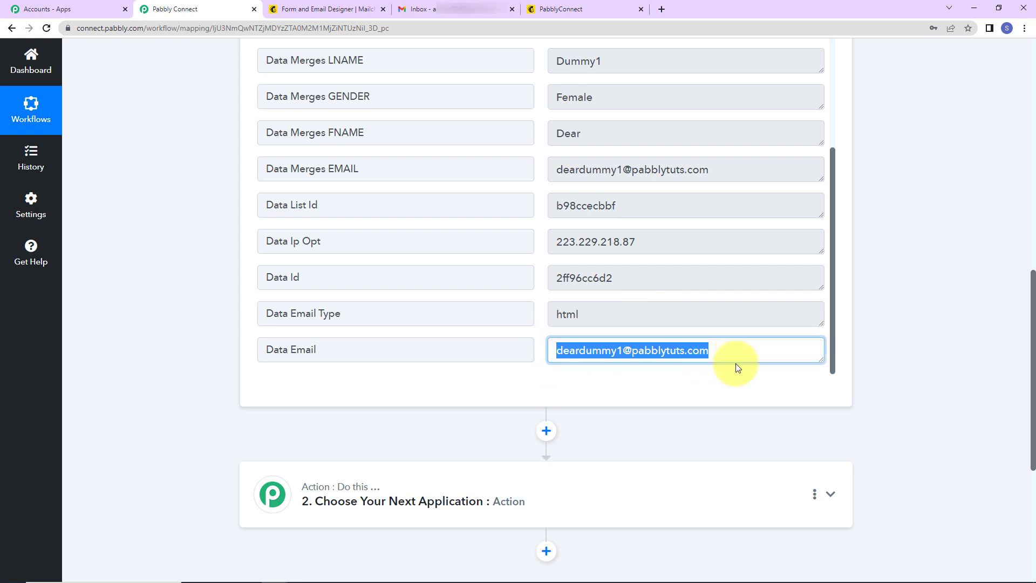
{"action": "scroll", "coordinate": [928, 313], "scroll_direction": "down", "scroll_amount": 5}
Set the action step to Gmail's Send Email event and bring up the Gmail account connection.
{"action": "left_click", "coordinate": [376, 250]}
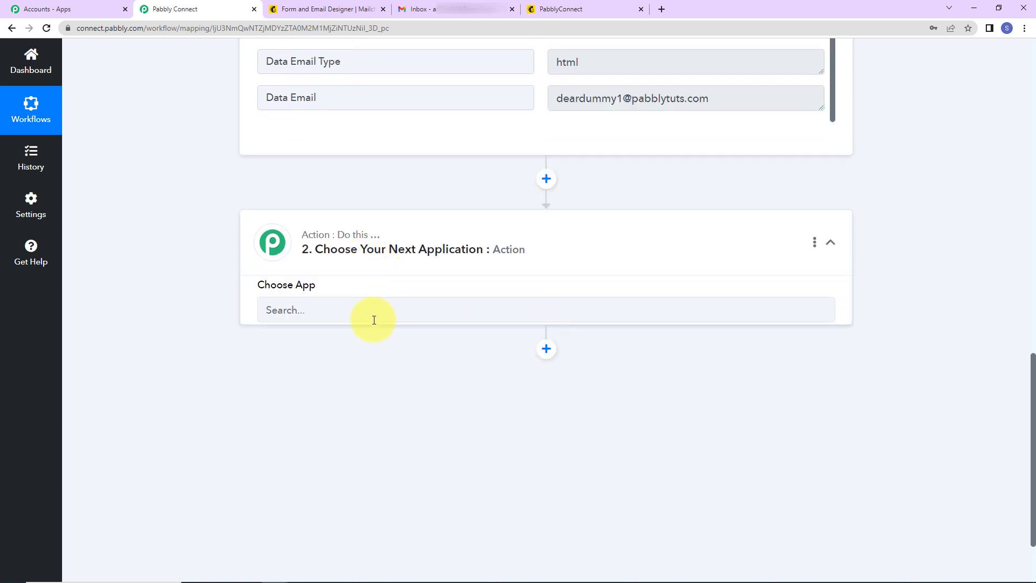
{"action": "left_click", "coordinate": [367, 328]}
{"action": "type", "text": "gm"}
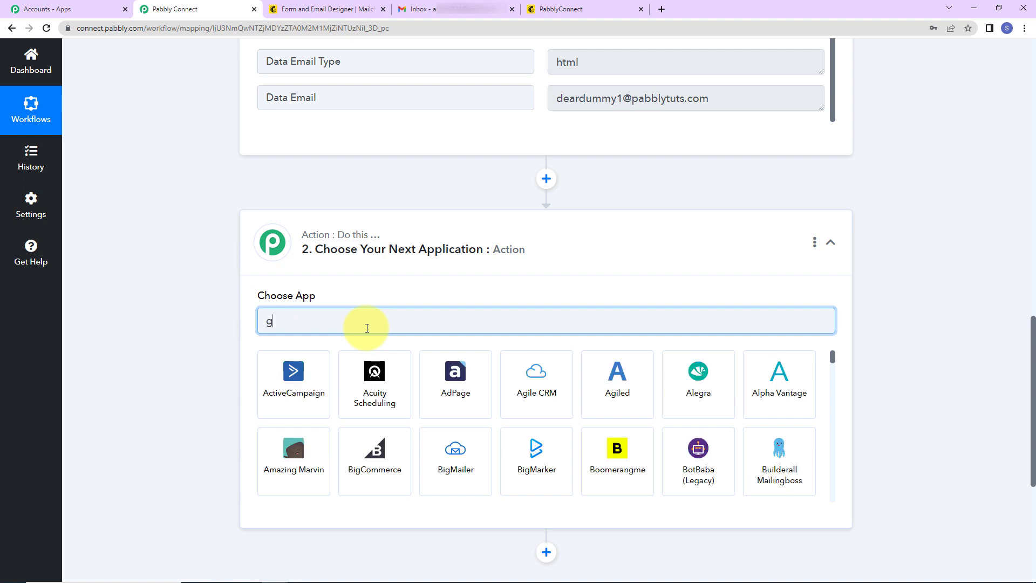
{"action": "left_click", "coordinate": [529, 390]}
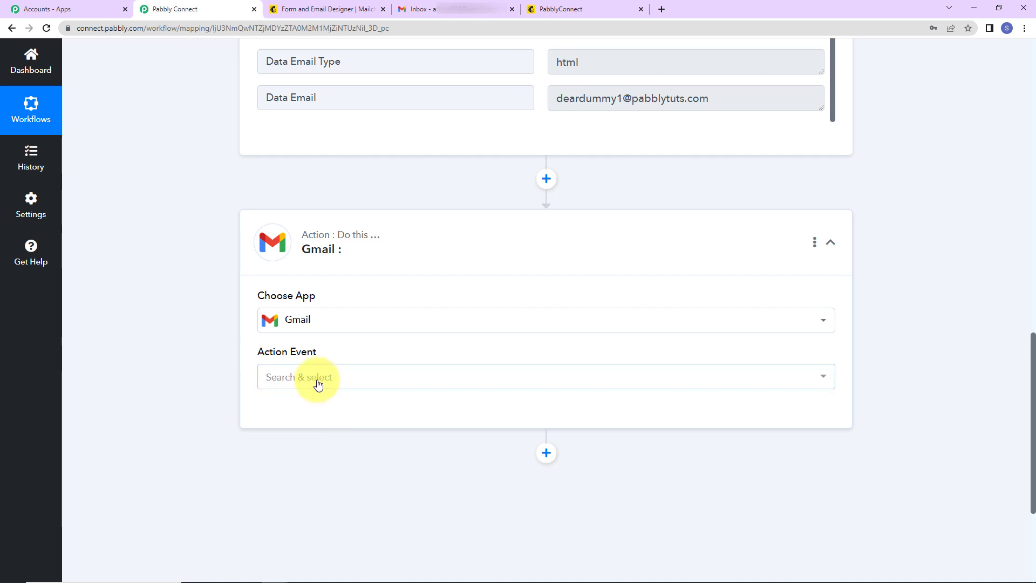
{"action": "left_click", "coordinate": [294, 382]}
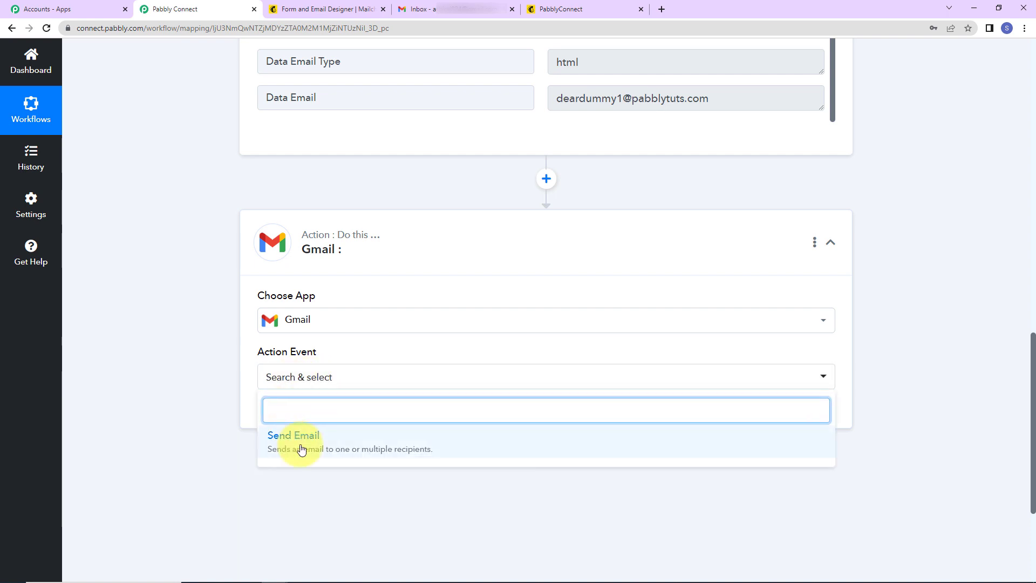
{"action": "left_click", "coordinate": [293, 440]}
{"action": "left_click", "coordinate": [290, 423]}
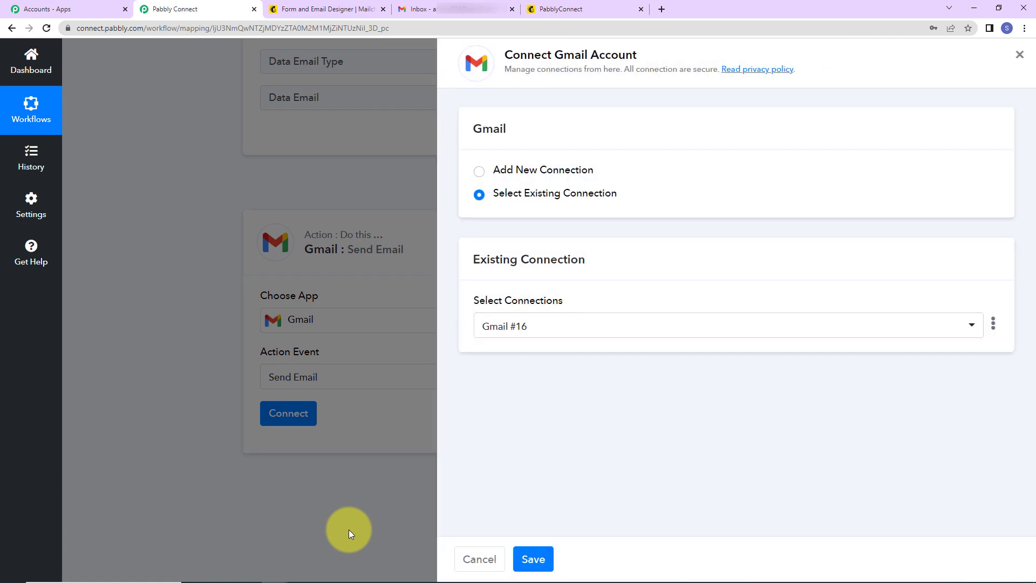
Add a new Gmail connection by authorizing the Google account, creating Gmail #17.
{"action": "left_click_drag", "start_coordinate": [552, 56], "coordinate": [655, 63]}
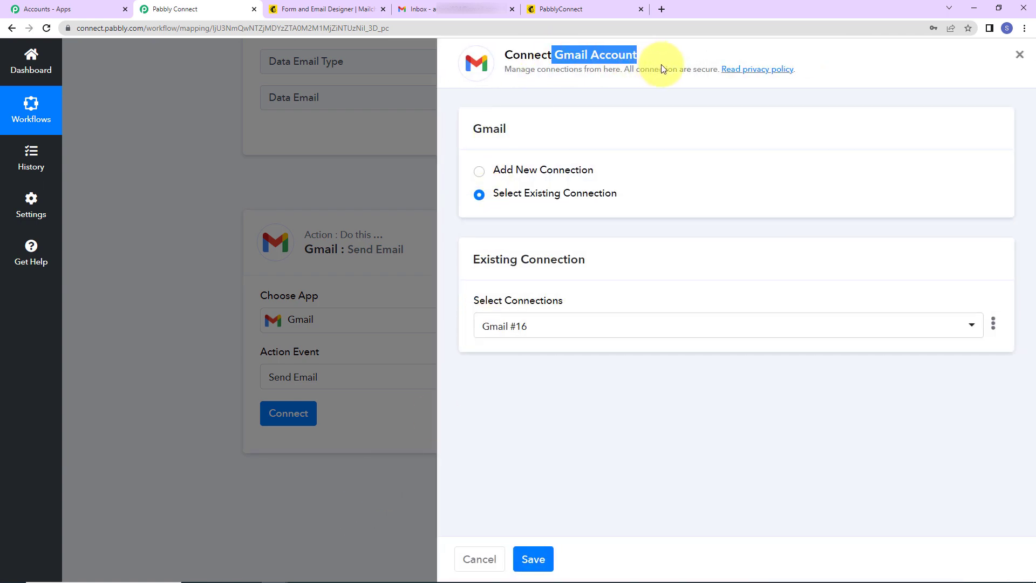
{"action": "left_click", "coordinate": [479, 171]}
{"action": "left_click", "coordinate": [528, 309]}
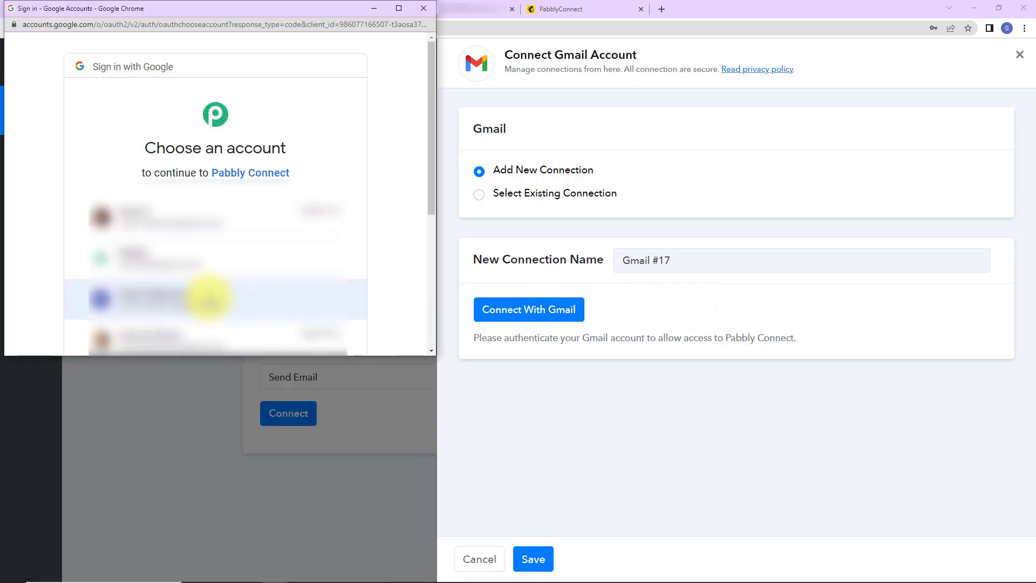
{"action": "left_click", "coordinate": [227, 298]}
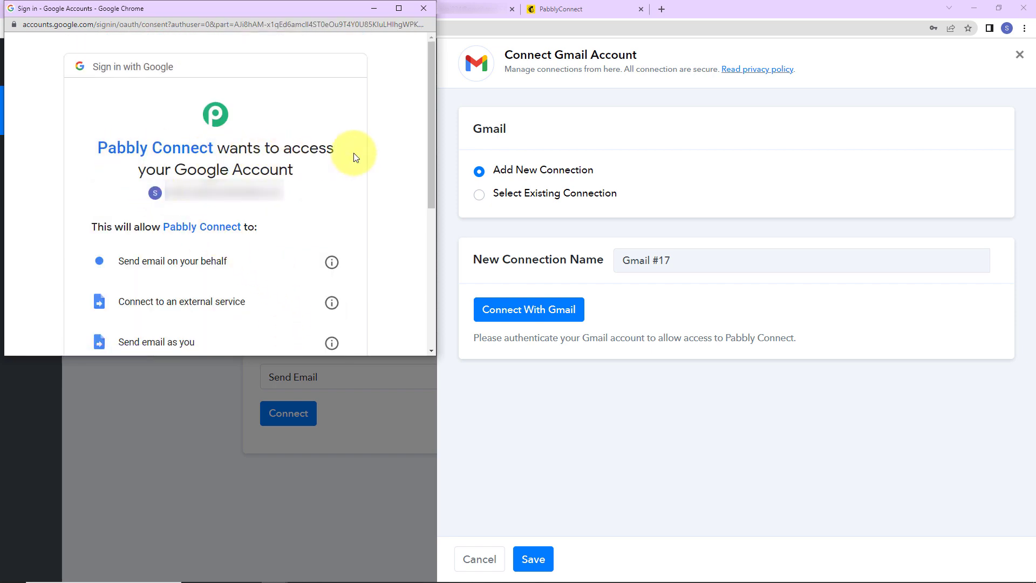
{"action": "scroll", "coordinate": [312, 250], "scroll_direction": "down", "scroll_amount": 5}
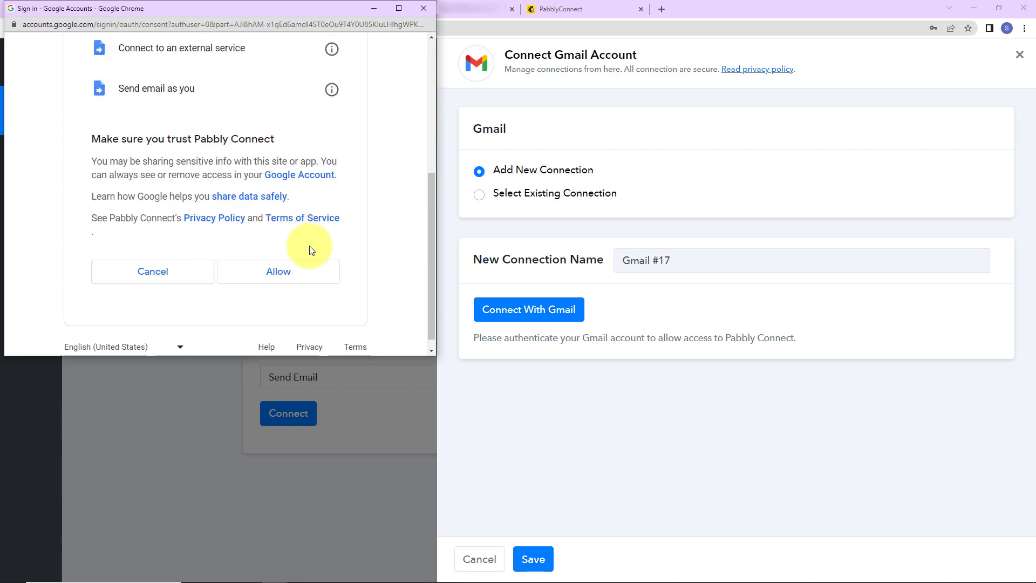
{"action": "left_click", "coordinate": [289, 265]}
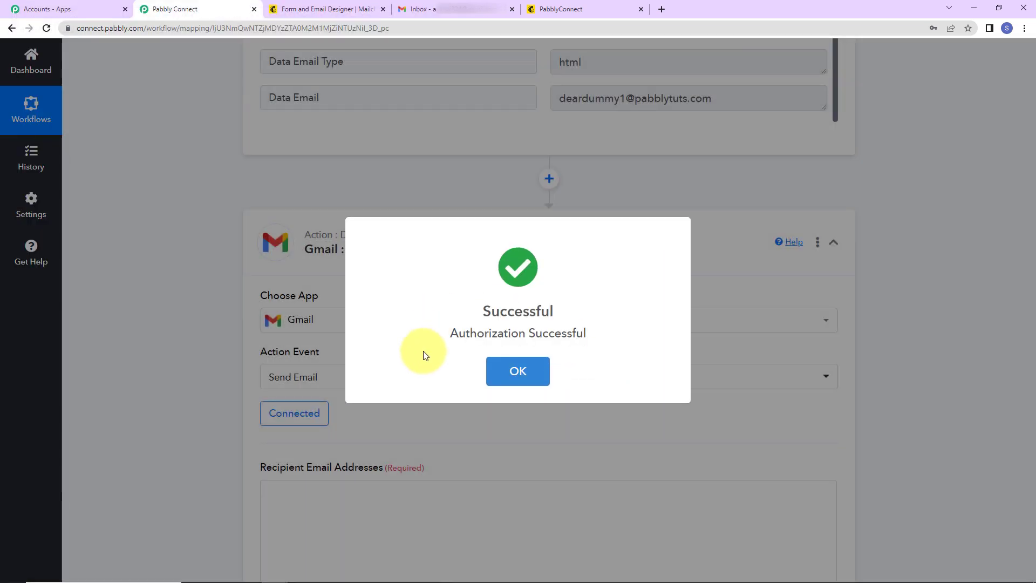
{"action": "left_click", "coordinate": [507, 371]}
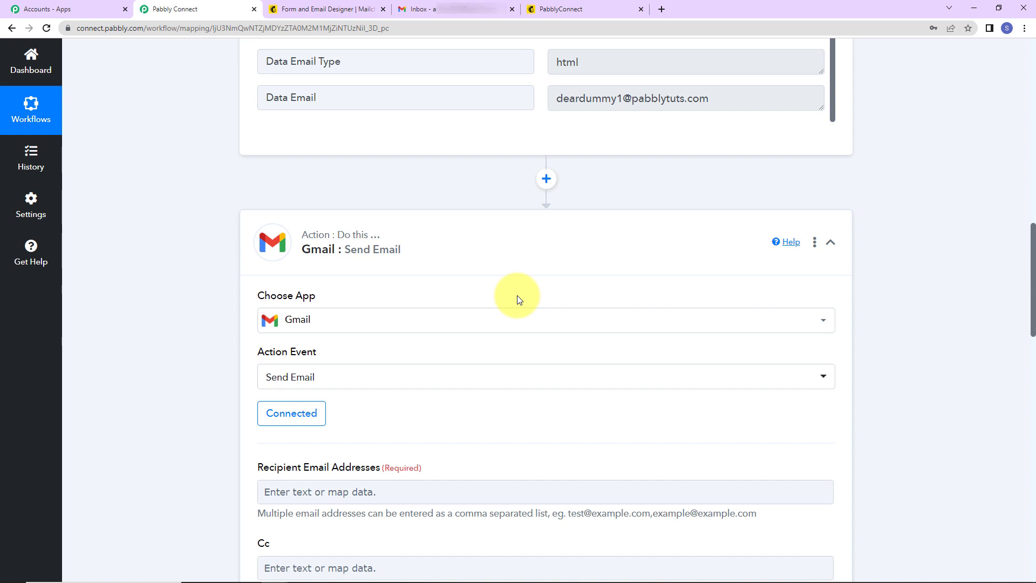
Map Recipient Email Addresses to the MailChimp New Subscriber's Data Merges EMAIL field.
{"action": "scroll", "coordinate": [517, 296], "scroll_direction": "down", "scroll_amount": 5}
{"action": "scroll", "coordinate": [517, 296], "scroll_direction": "down", "scroll_amount": 2}
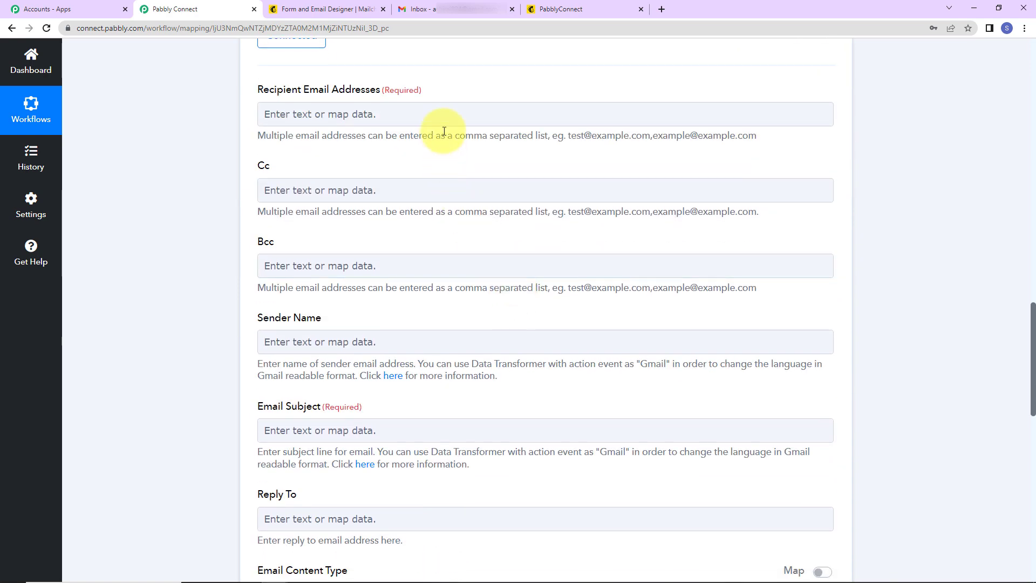
{"action": "left_click", "coordinate": [447, 509]}
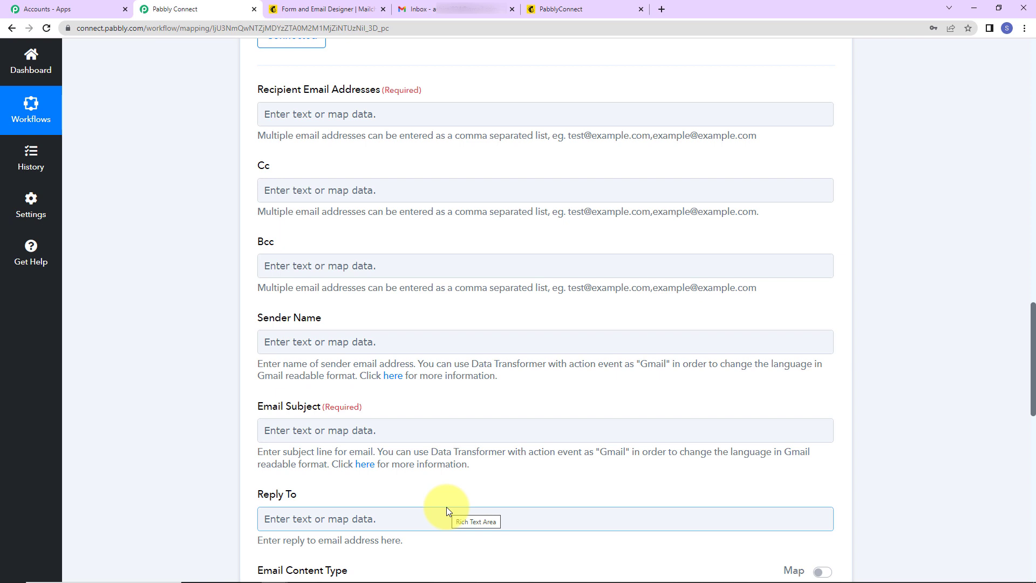
{"action": "left_click", "coordinate": [318, 116]}
{"action": "left_click", "coordinate": [319, 114]}
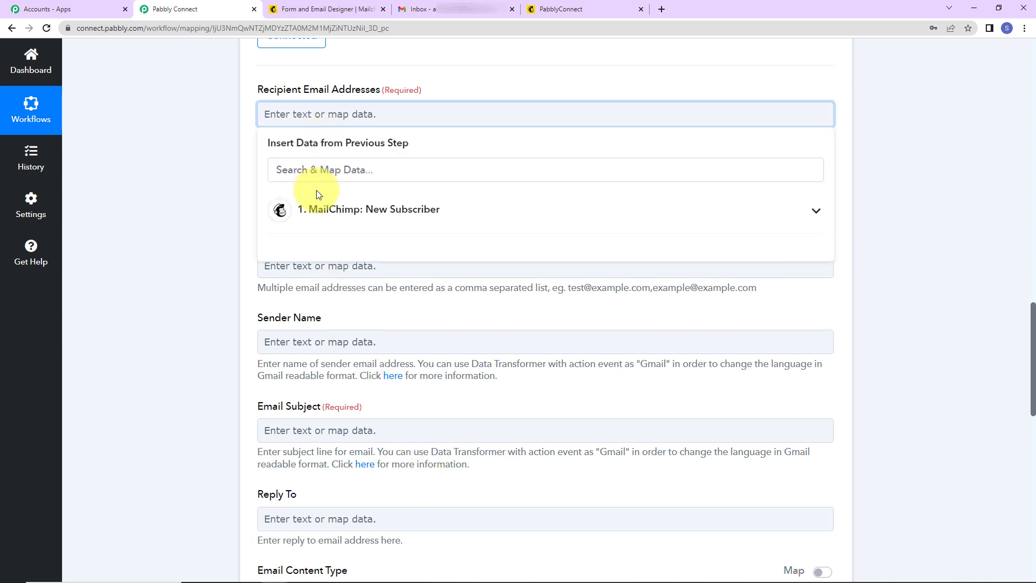
{"action": "left_click", "coordinate": [317, 216]}
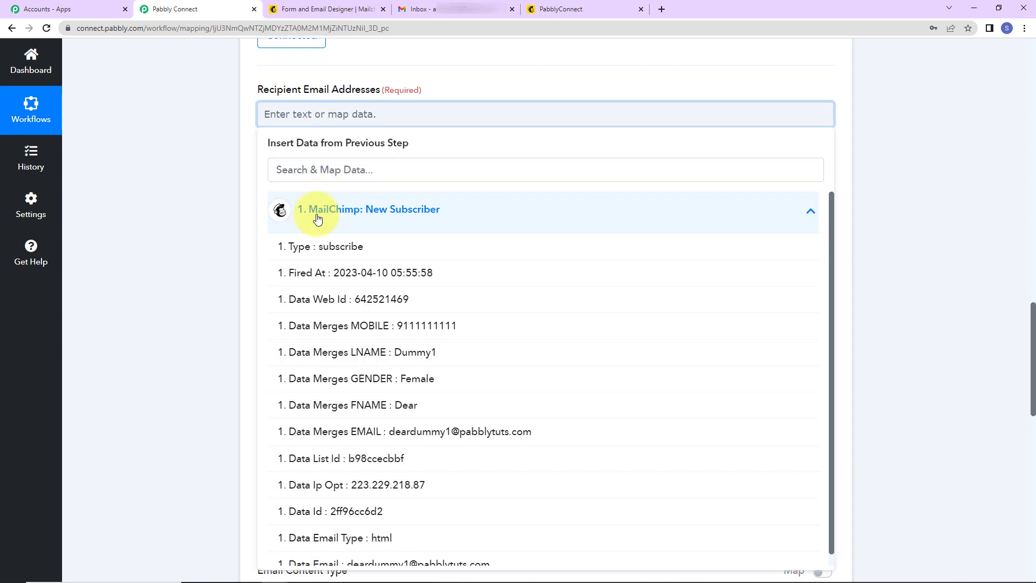
{"action": "left_click", "coordinate": [327, 435]}
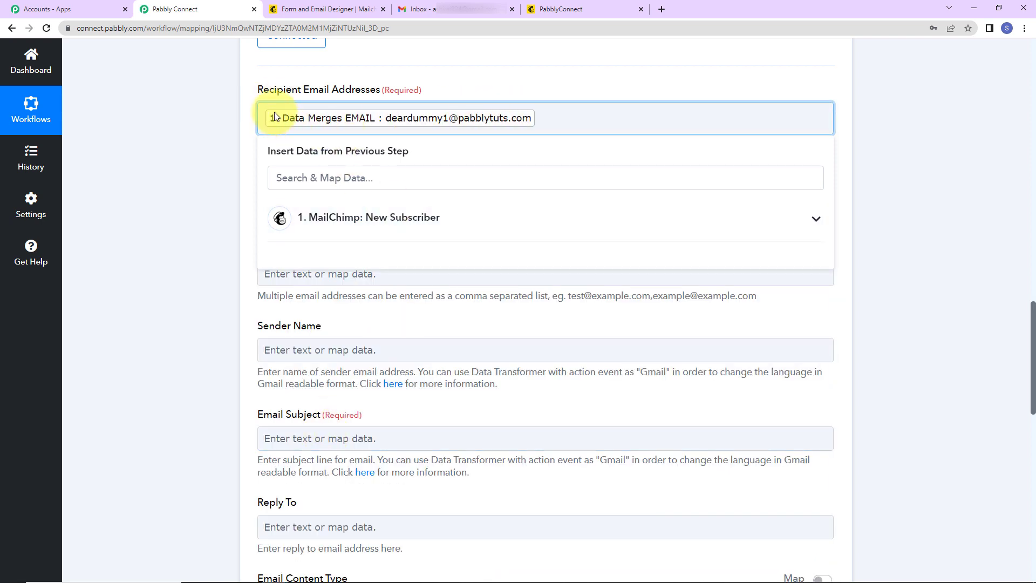
{"action": "left_click", "coordinate": [184, 144]}
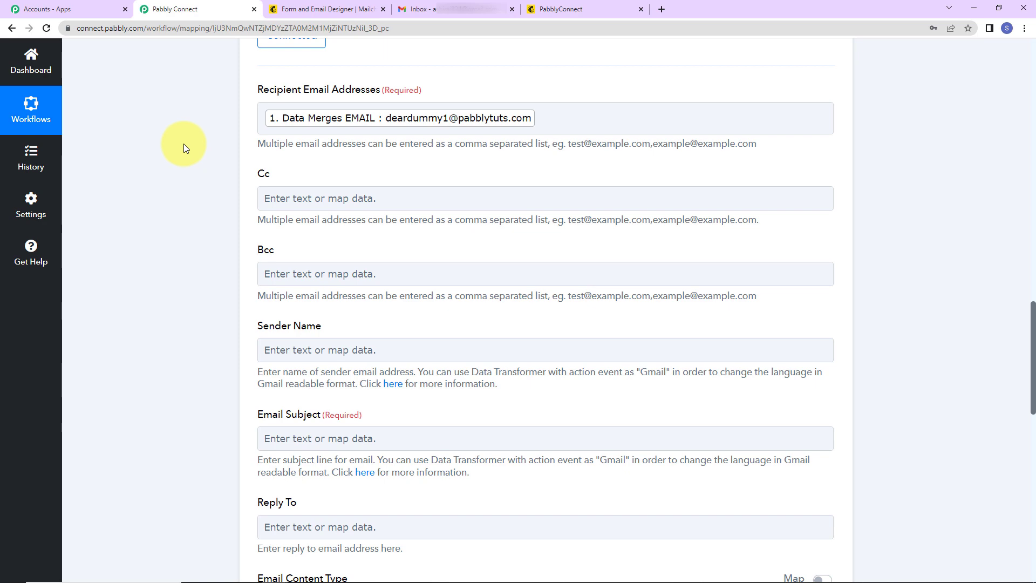
Enter 'Pabbly Connect' as the email's Sender Name.
{"action": "scroll", "coordinate": [218, 240], "scroll_direction": "down", "scroll_amount": 2}
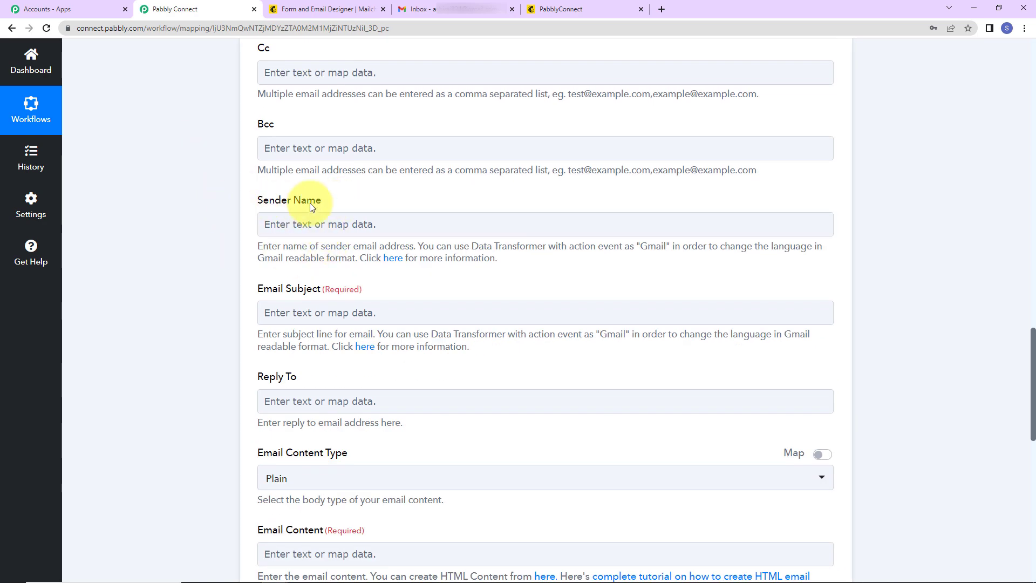
{"action": "left_click", "coordinate": [308, 227]}
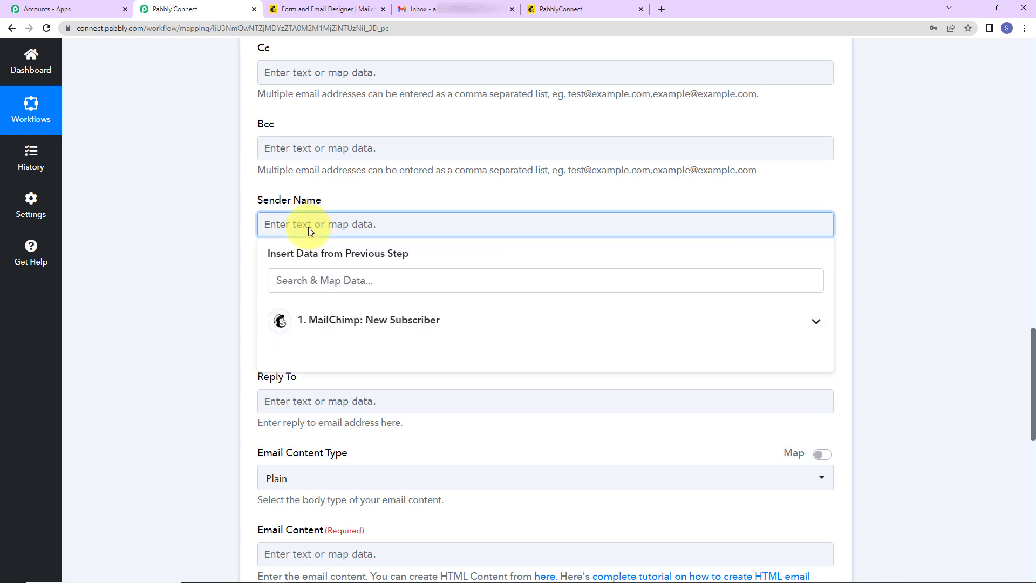
{"action": "type", "text": "Pbbly"}
{"action": "key", "text": "BackSpace"}
{"action": "key", "text": "BackSpace"}
{"action": "key", "text": "BackSpace"}
{"action": "key", "text": "BackSpace"}
{"action": "key", "text": "BackSpace"}
{"action": "type", "text": "Pabbl"}
{"action": "left_click", "coordinate": [181, 218]}
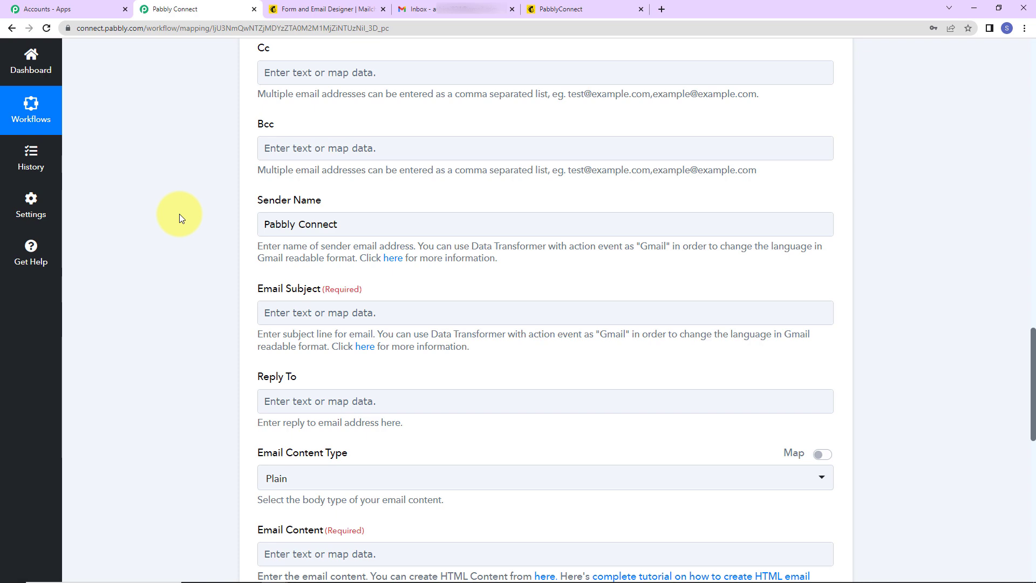
Set the Email Subject to 'Welcome to Mailchimp!' and keep the content type as Plain.
{"action": "scroll", "coordinate": [215, 242], "scroll_direction": "down", "scroll_amount": 2}
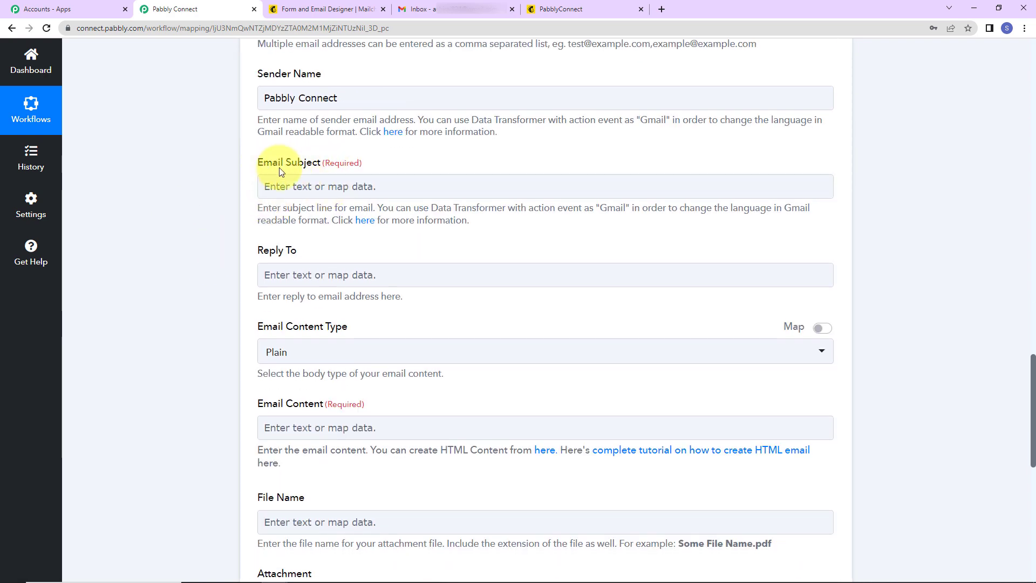
{"action": "left_click", "coordinate": [302, 186]}
{"action": "type", "text": "We"}
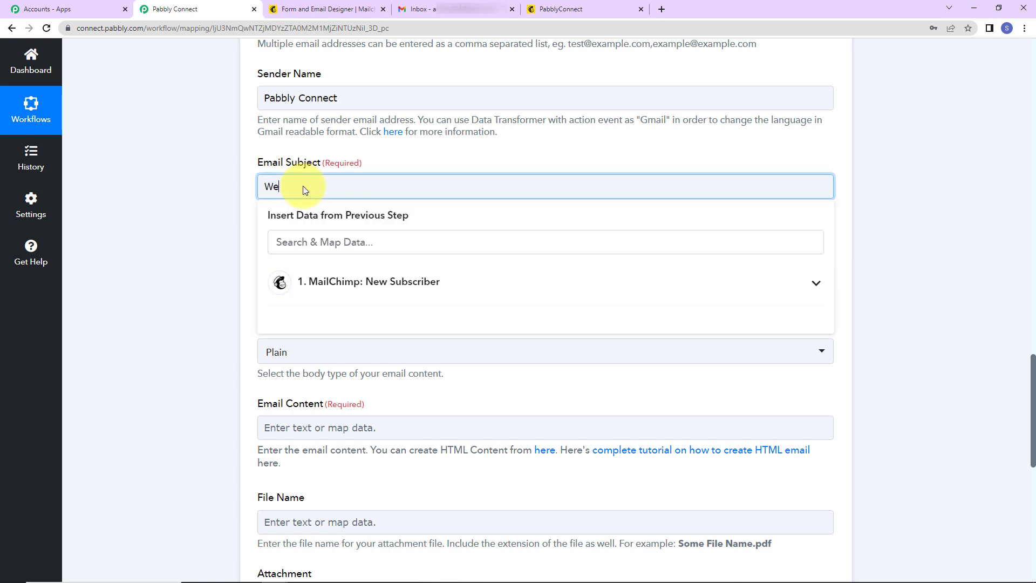
{"action": "type", "text": "lcome to Mailchimp!"}
{"action": "left_click", "coordinate": [244, 200]}
{"action": "scroll", "coordinate": [244, 199], "scroll_direction": "down", "scroll_amount": 2}
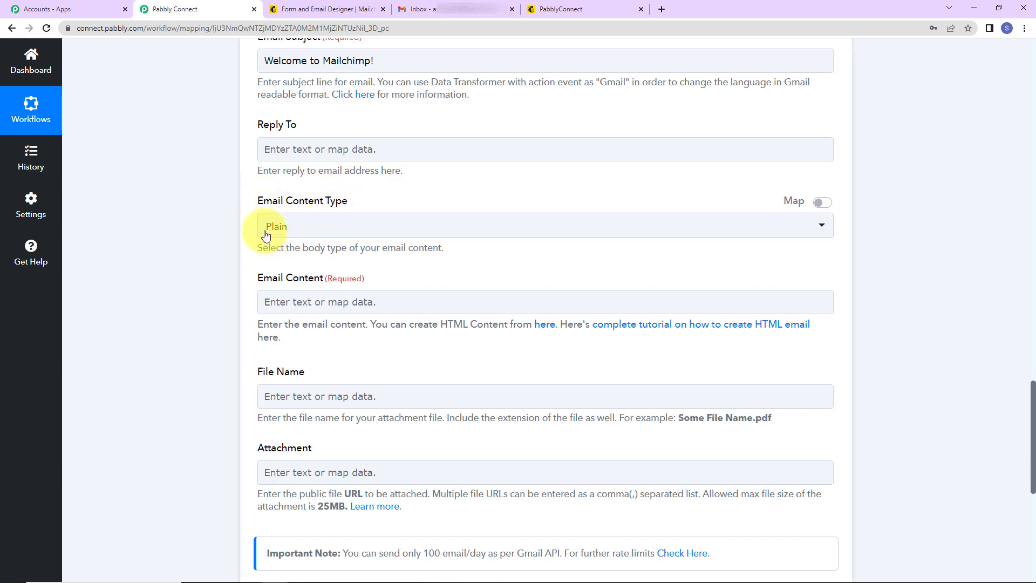
{"action": "left_click", "coordinate": [362, 233]}
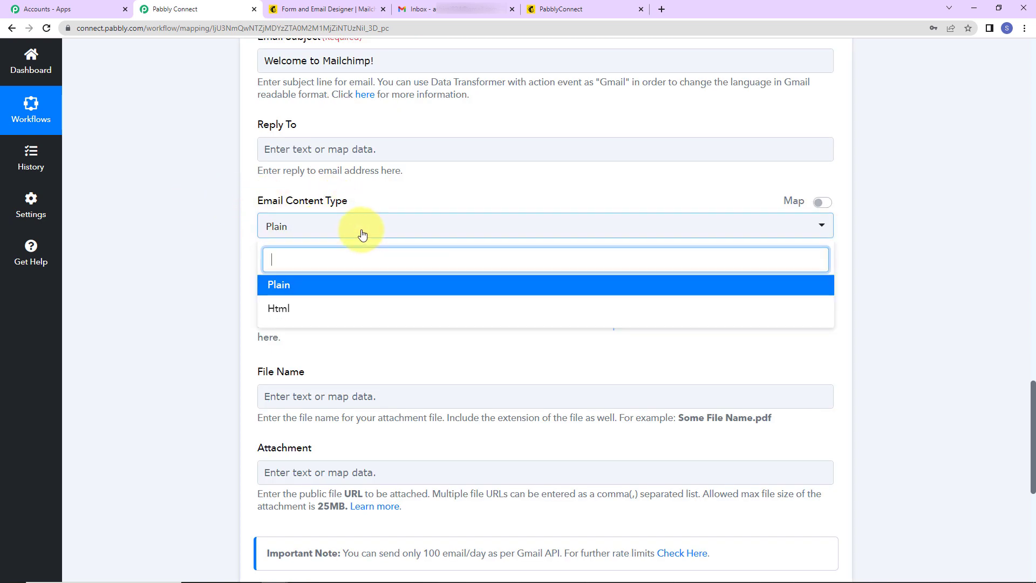
{"action": "left_click", "coordinate": [362, 233]}
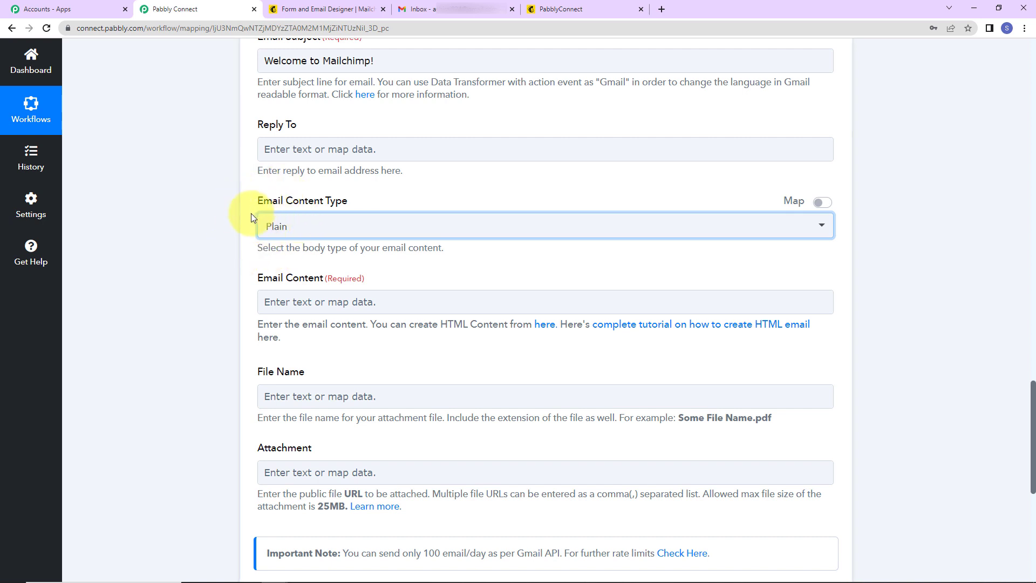
{"action": "scroll", "coordinate": [283, 239], "scroll_direction": "down", "scroll_amount": 2}
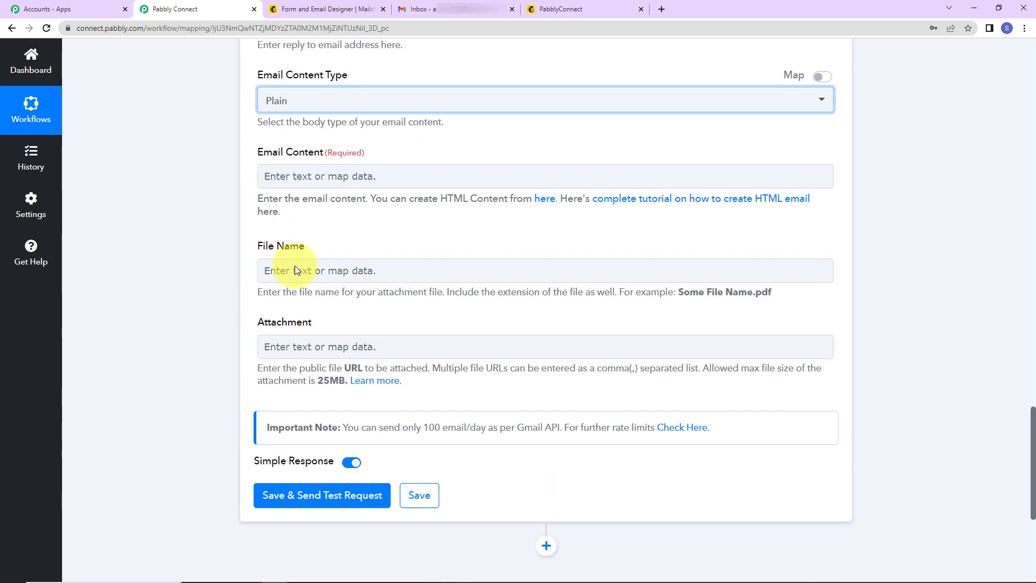
Start the Email Content with 'Dear' followed by the subscriber's FNAME and a comma.
{"action": "left_click", "coordinate": [302, 171]}
{"action": "type", "text": "De"}
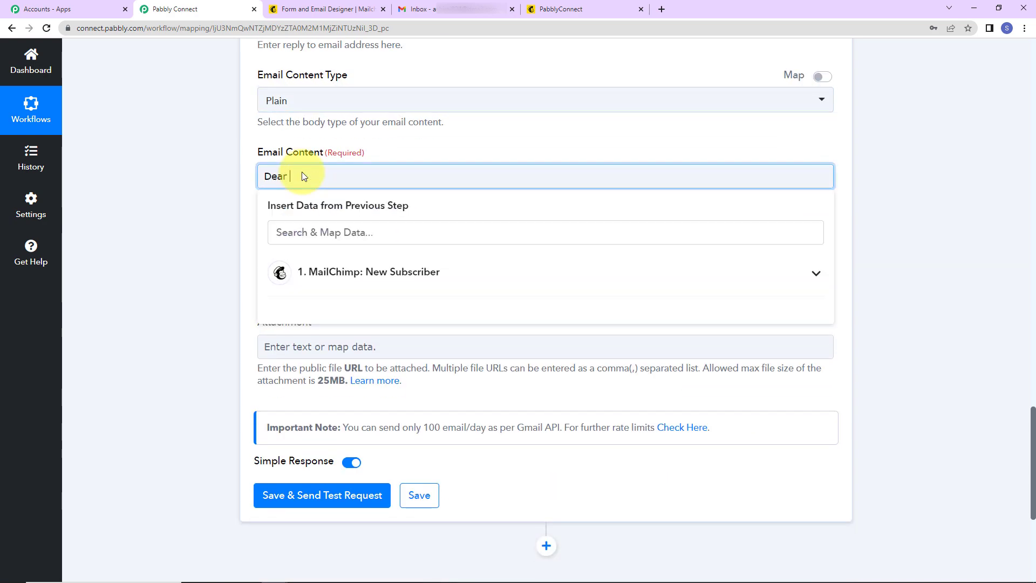
{"action": "type", "text": "ar"}
{"action": "left_click", "coordinate": [350, 274]}
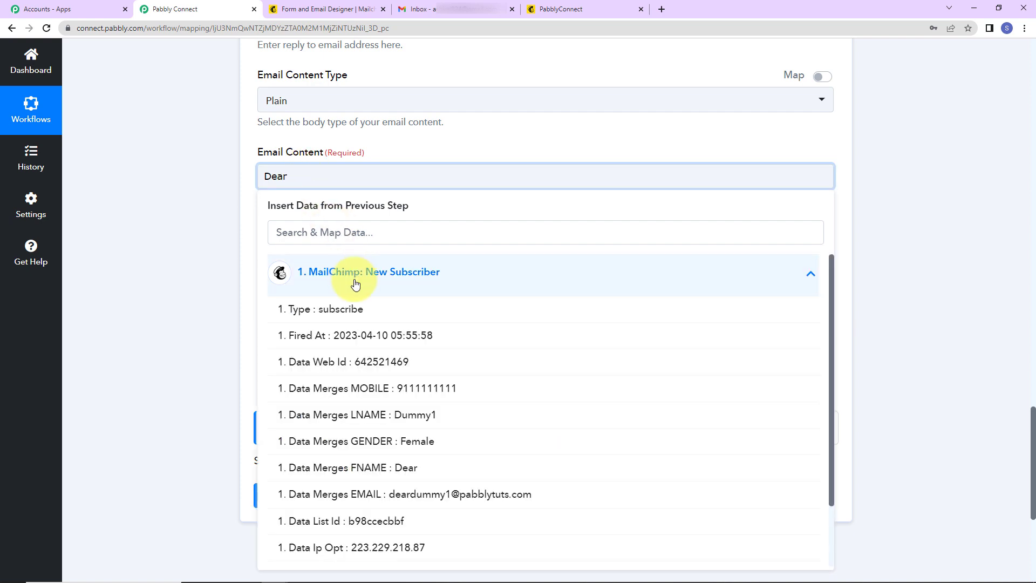
{"action": "left_click", "coordinate": [376, 469]}
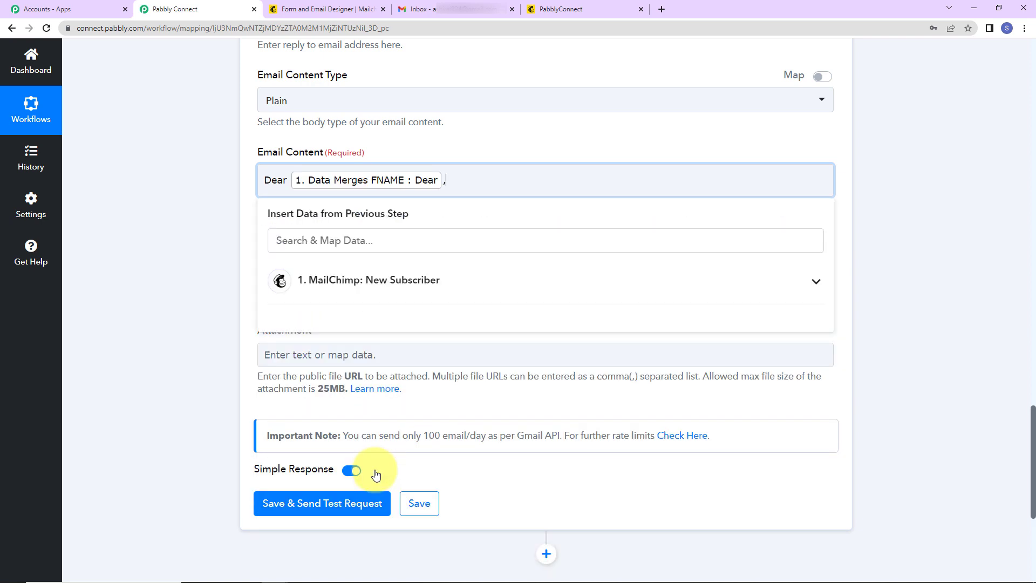
{"action": "type", "text": ","}
{"action": "key", "text": "Return"}
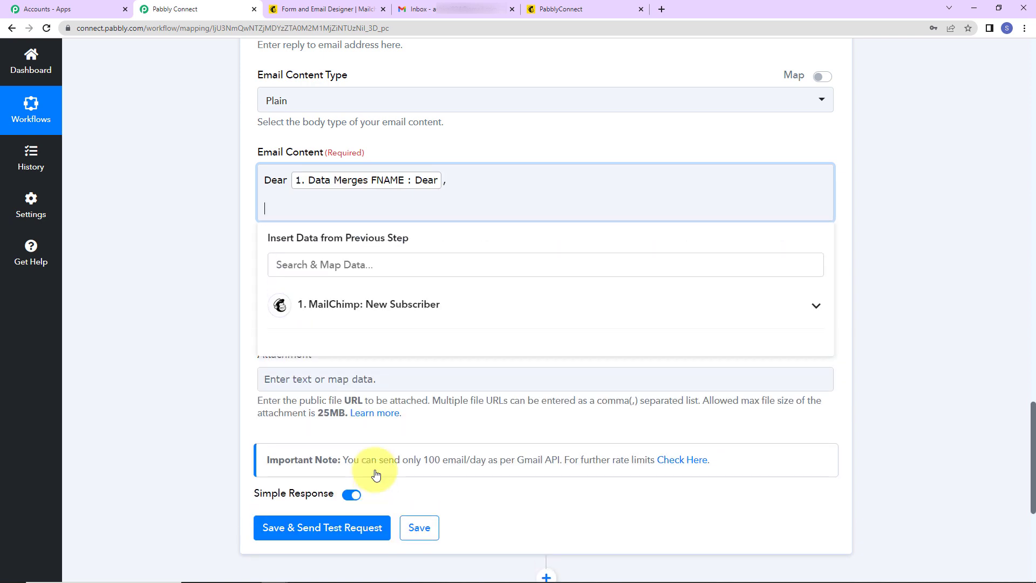
Add the welcome lines to the Mailchimp family and sign off with 'Regards'.
{"action": "type", "text": "A very warm welcome to"}
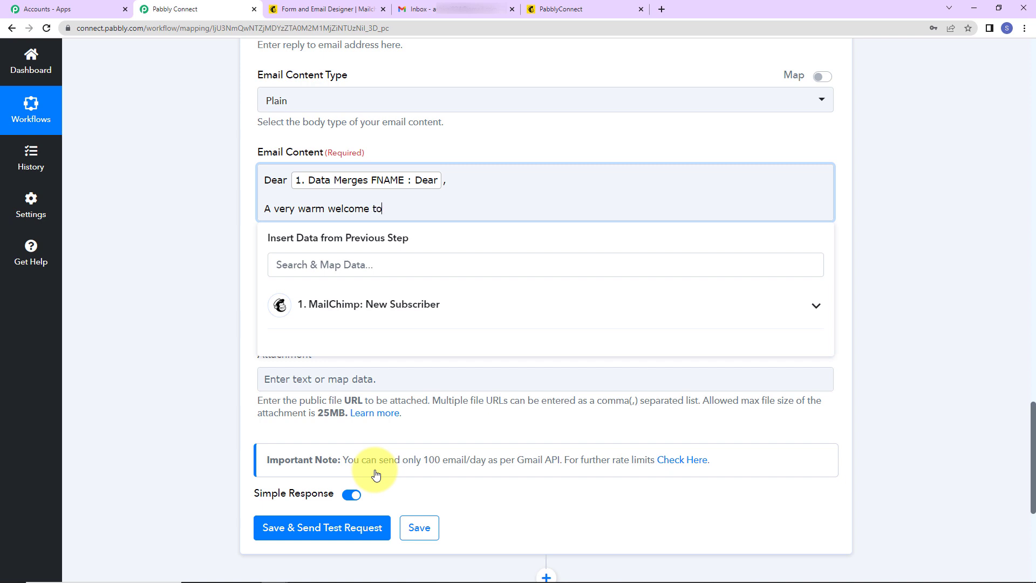
{"action": "type", "text": " our Mailchimp family."}
{"action": "key", "text": "Return"}
{"action": "type", "text": "Can"}
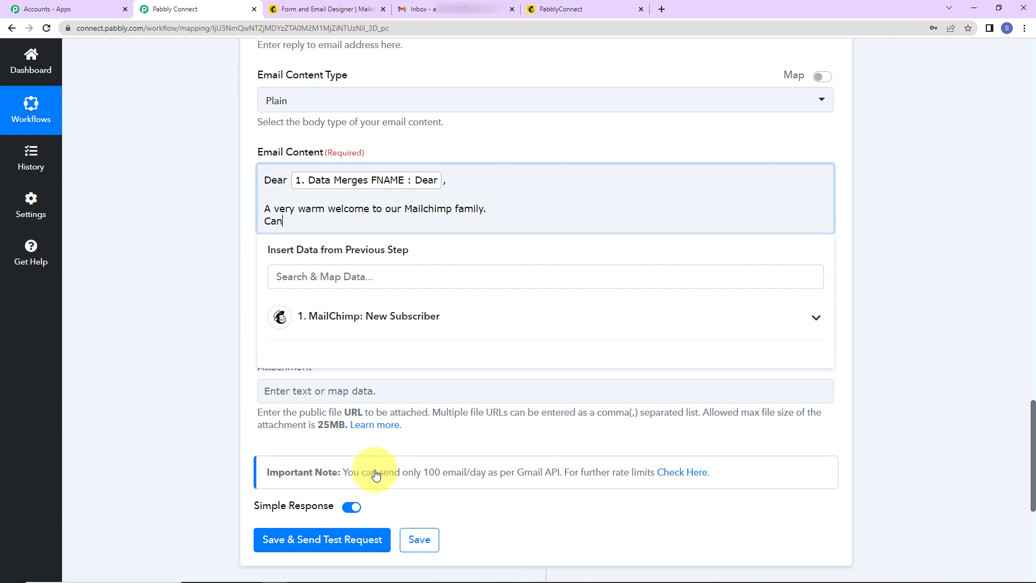
{"action": "type", "text": "'t wait to share all the intr"}
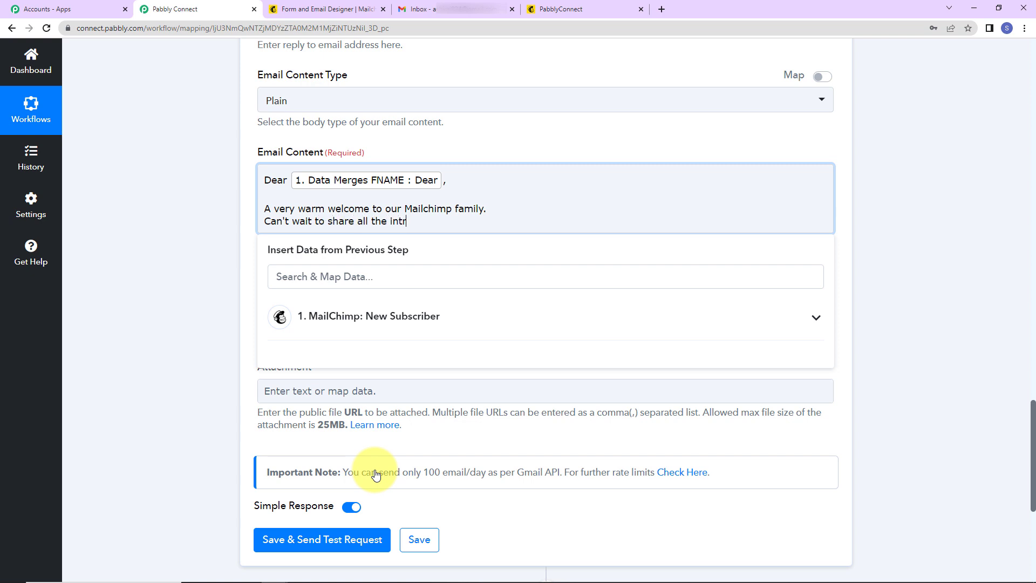
{"action": "type", "text": "estin"}
{"action": "type", "text": "pdates with you."}
{"action": "key", "text": "Return"}
{"action": "key", "text": "Return"}
{"action": "type", "text": "Regards"}
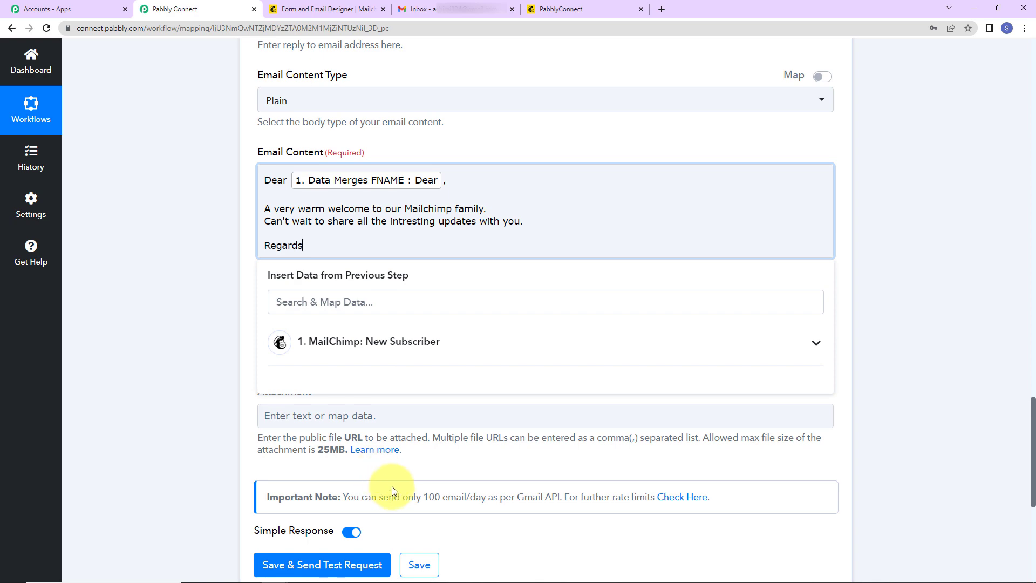
{"action": "left_click", "coordinate": [216, 296]}
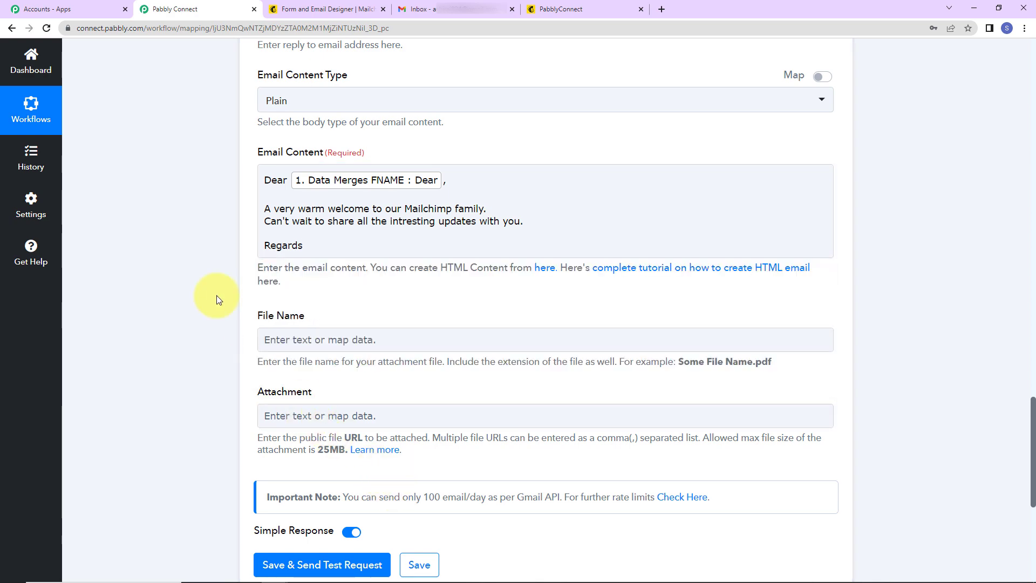
Leave File Name empty, save the Gmail step and send a test, checking the sent response.
{"action": "scroll", "coordinate": [243, 303], "scroll_direction": "down", "scroll_amount": 2}
{"action": "left_click", "coordinate": [268, 205]}
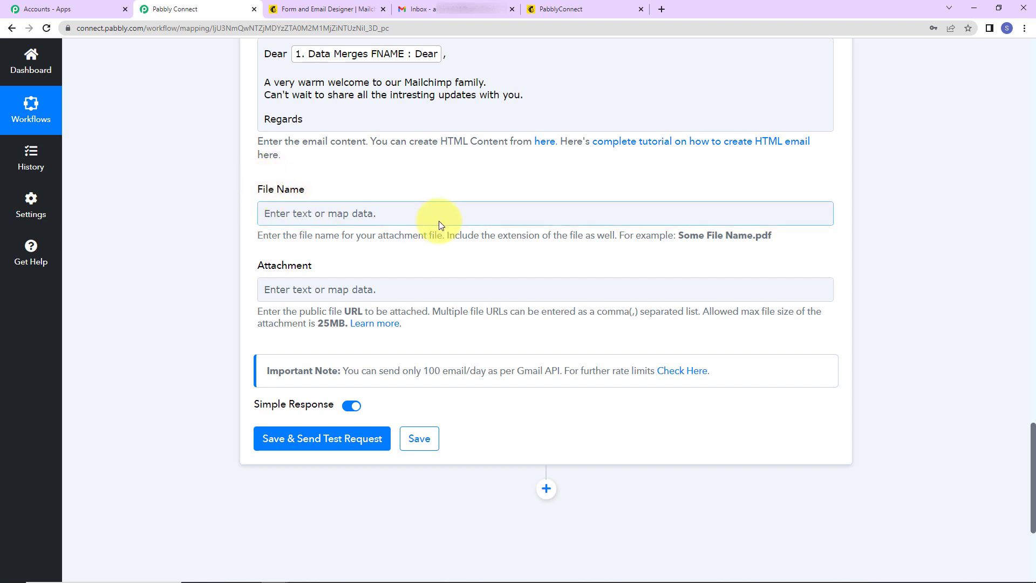
{"action": "left_click", "coordinate": [231, 298]}
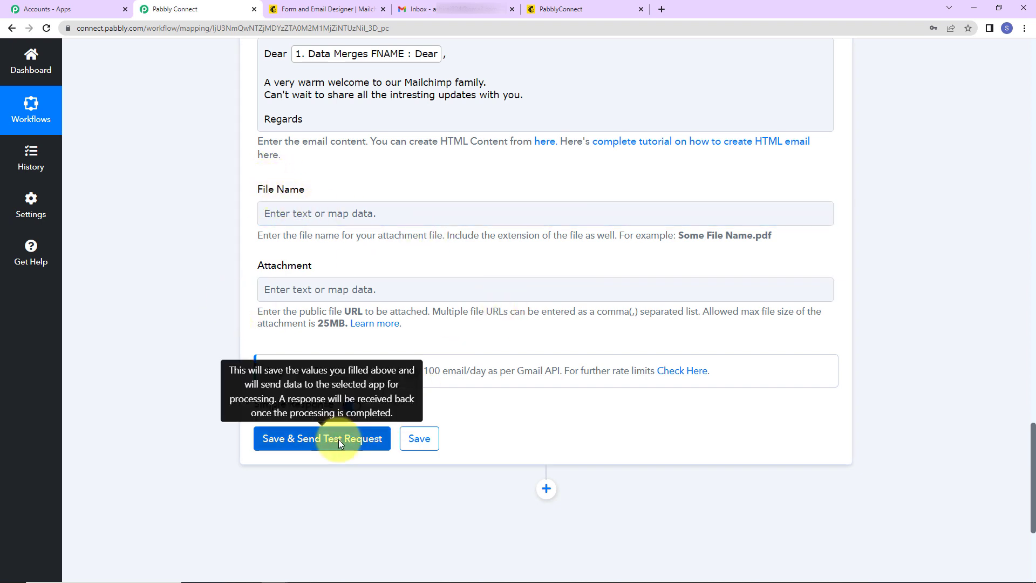
{"action": "left_click", "coordinate": [339, 440]}
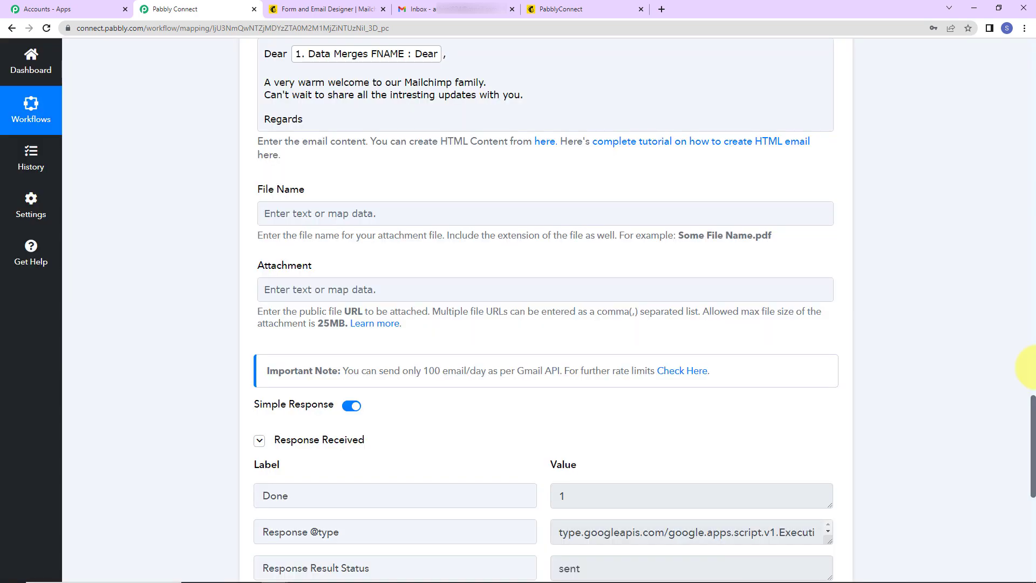
{"action": "scroll", "coordinate": [910, 372], "scroll_direction": "down", "scroll_amount": 5}
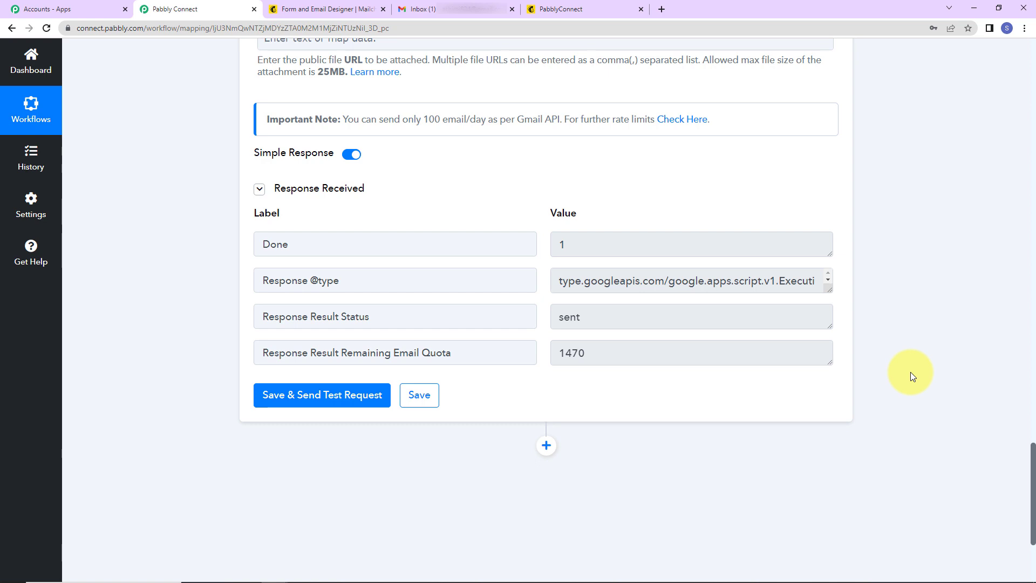
{"action": "left_click", "coordinate": [423, 9]}
View the test welcome email, then load the copied Mailchimp signup form link in a new tab.
{"action": "left_click", "coordinate": [424, 164]}
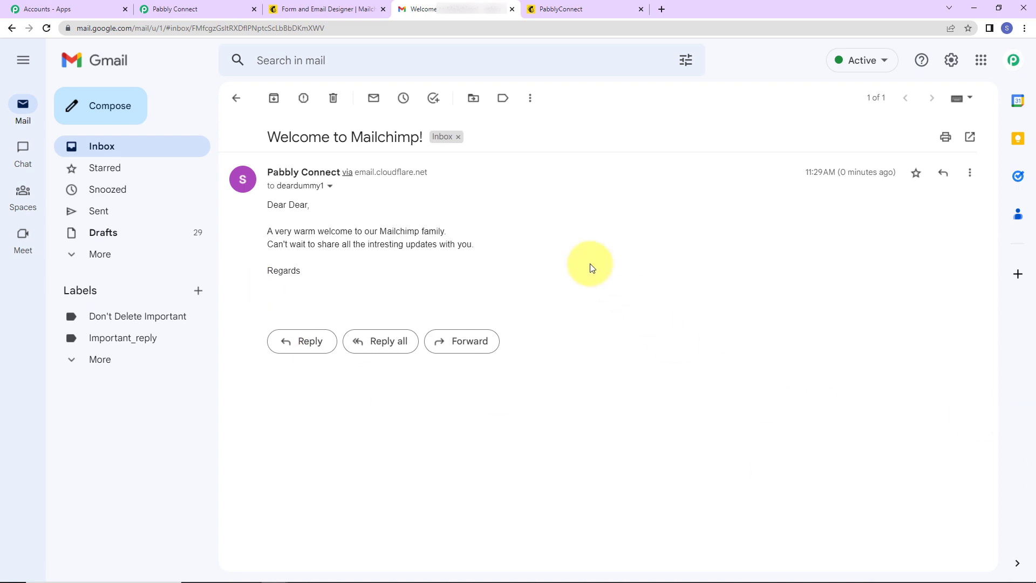
{"action": "left_click", "coordinate": [307, 9]}
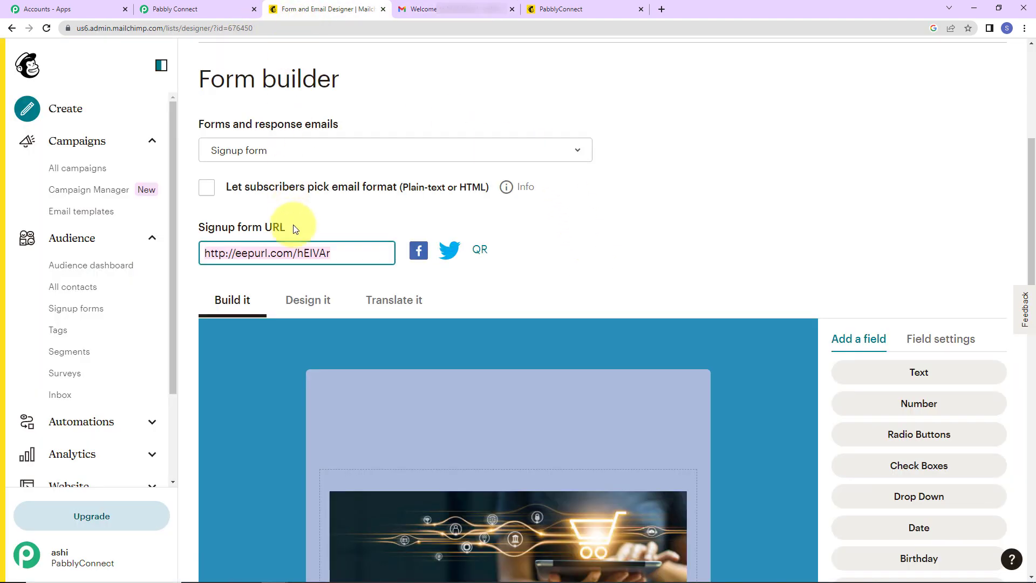
{"action": "right_click", "coordinate": [309, 252]}
{"action": "left_click", "coordinate": [342, 292]}
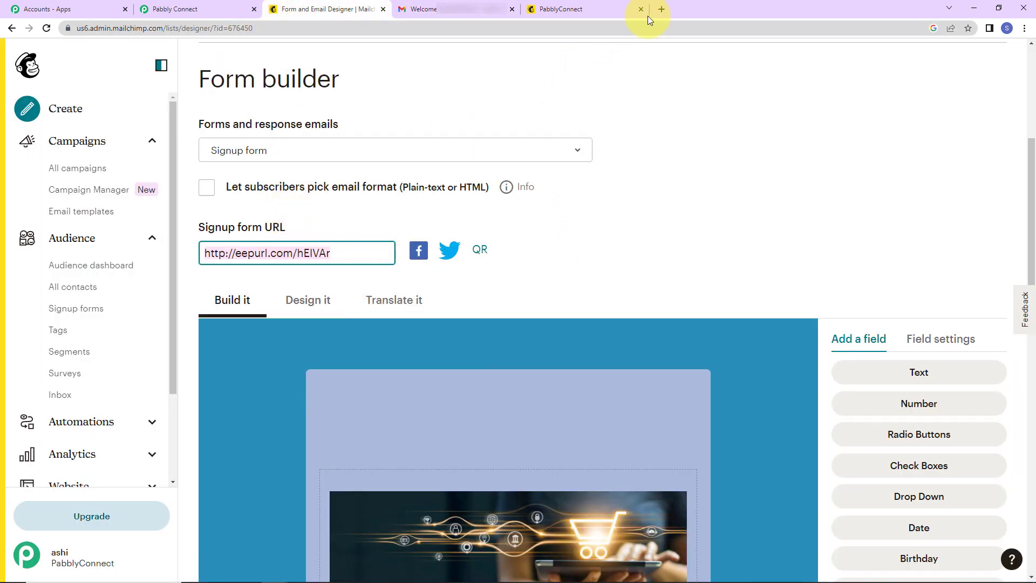
{"action": "left_click", "coordinate": [662, 9]}
{"action": "key", "text": "ctrl+v"}
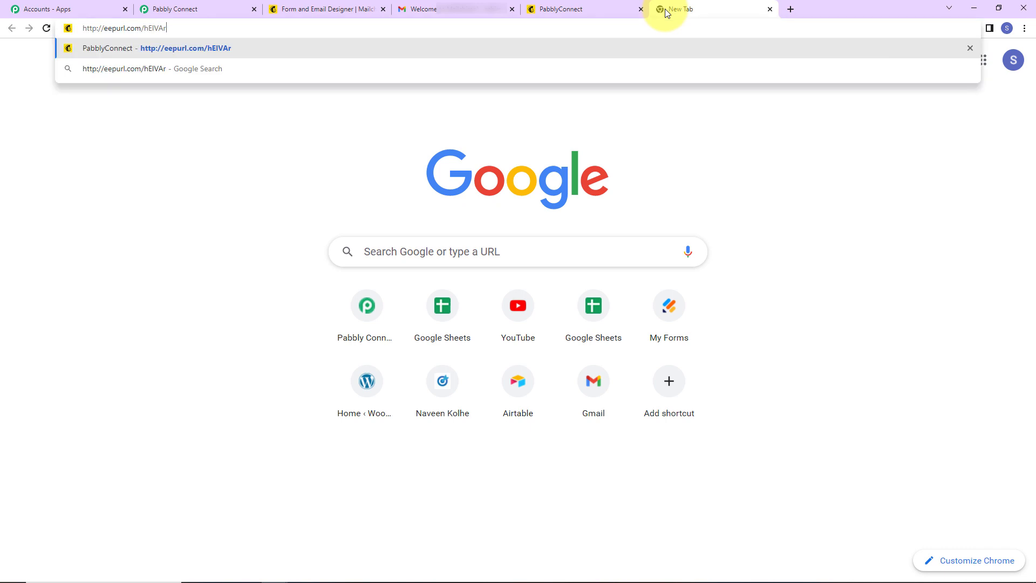
{"action": "key", "text": "Return"}
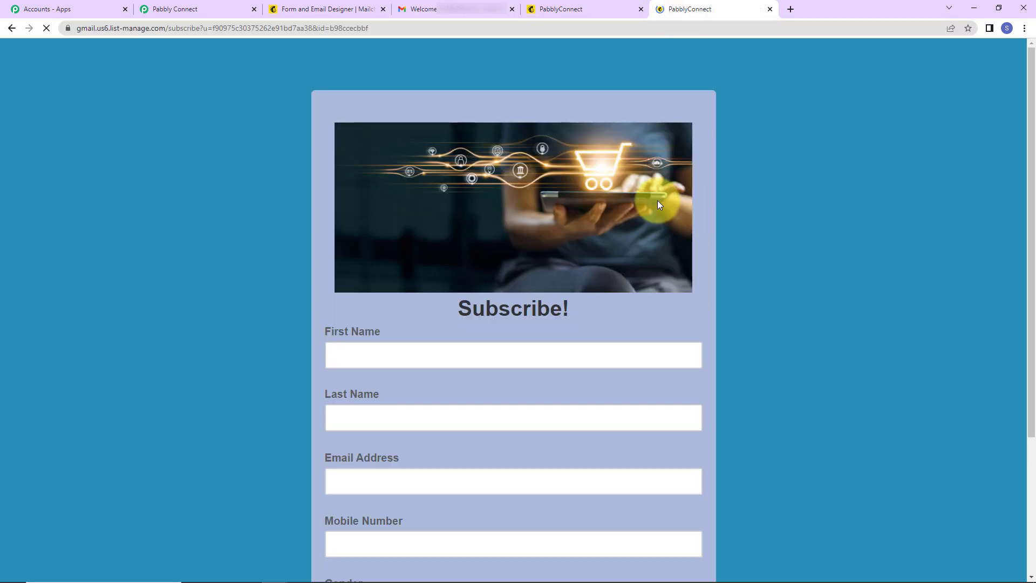
Enter the test contact's first name, last name and email address in the signup form.
{"action": "scroll", "coordinate": [632, 207], "scroll_direction": "down", "scroll_amount": 2}
{"action": "left_click", "coordinate": [485, 226]}
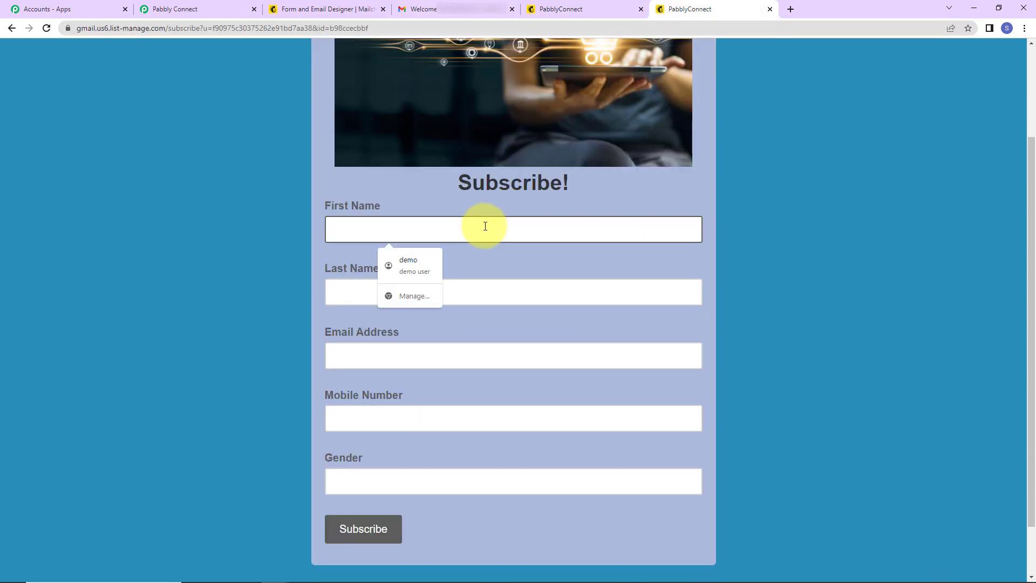
{"action": "type", "text": "Dummy"}
{"action": "key", "text": "Tab"}
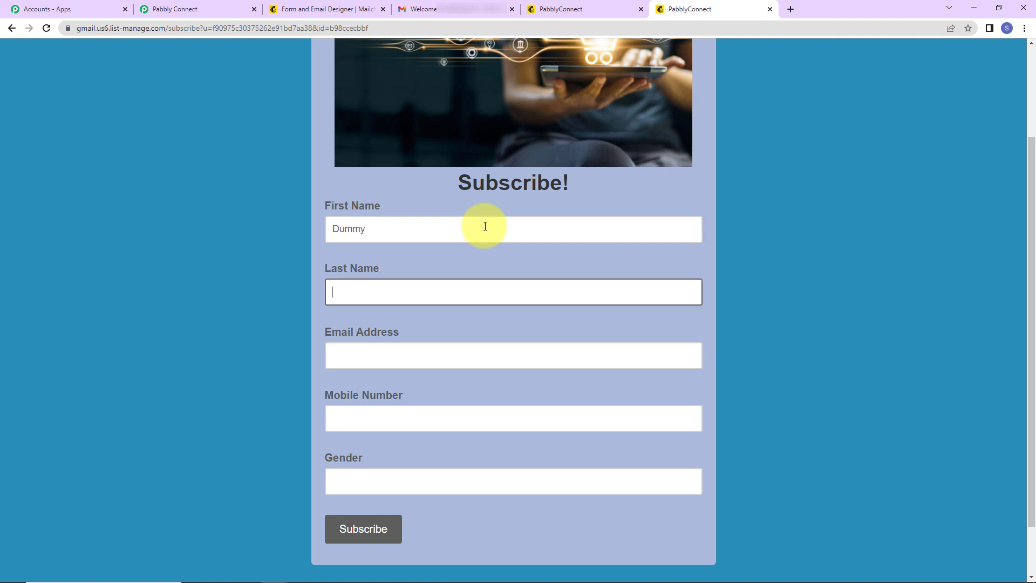
{"action": "type", "text": "Demo23"}
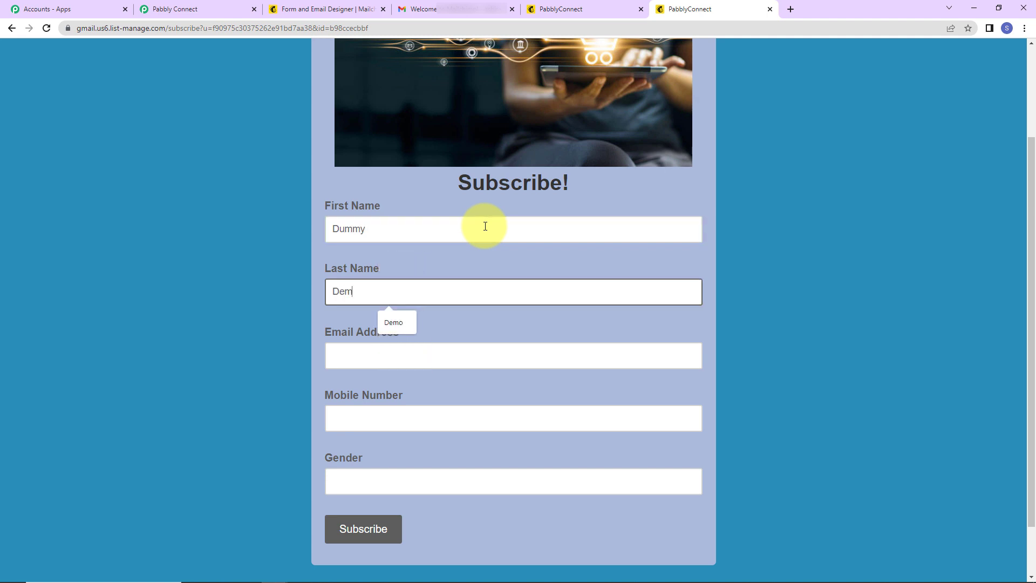
{"action": "left_click", "coordinate": [390, 356]}
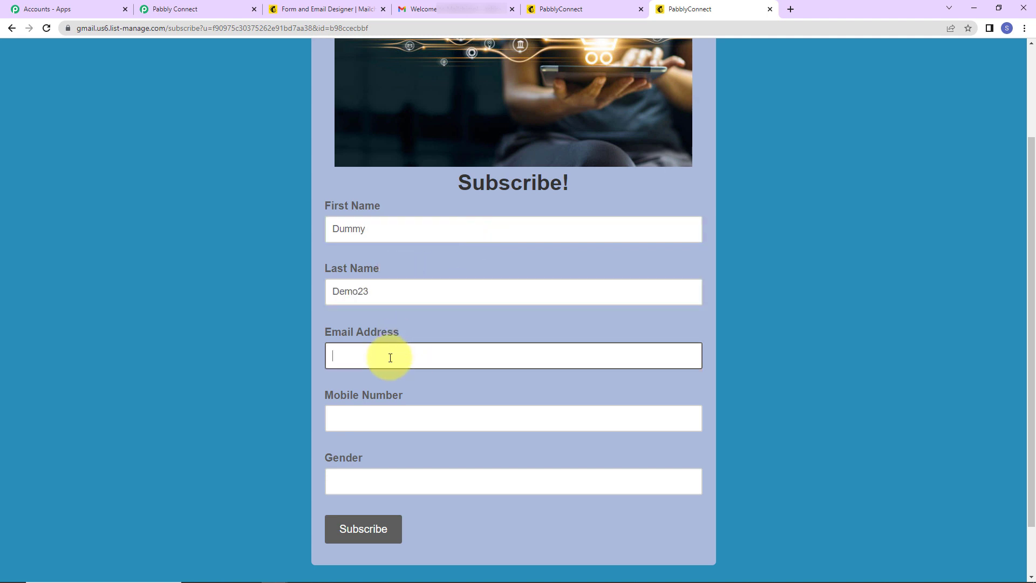
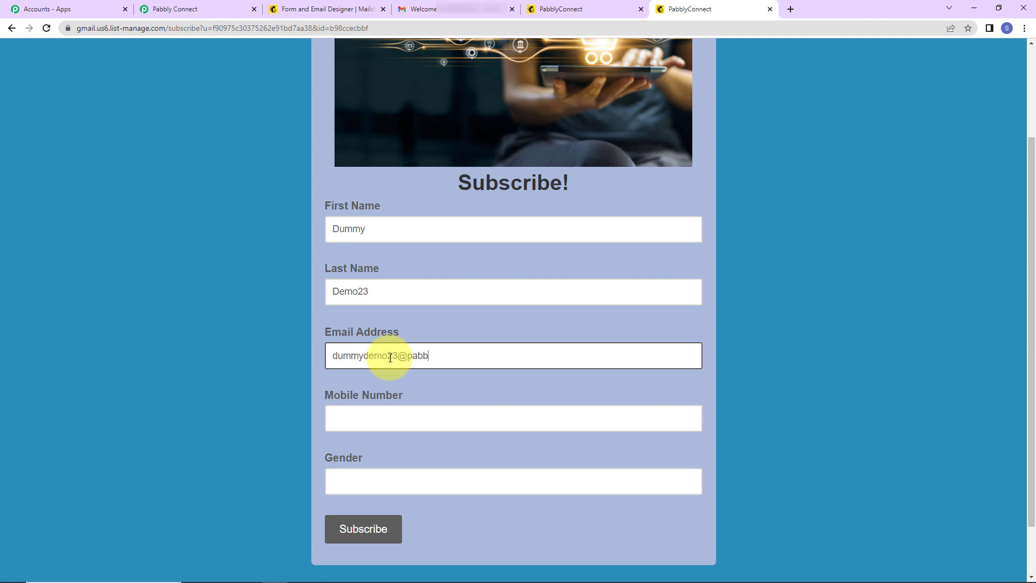
Fill the mobile number from a suggestion without its leading 0, and set Gender to Male.
{"action": "left_click", "coordinate": [393, 421]}
{"action": "left_click", "coordinate": [415, 453]}
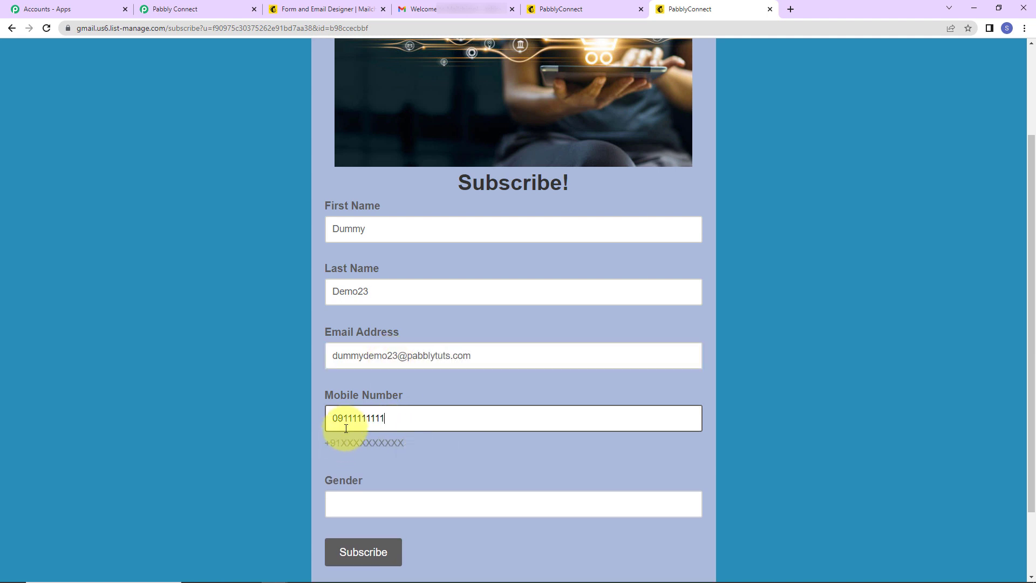
{"action": "left_click", "coordinate": [340, 421]}
{"action": "key", "text": "BackSpace"}
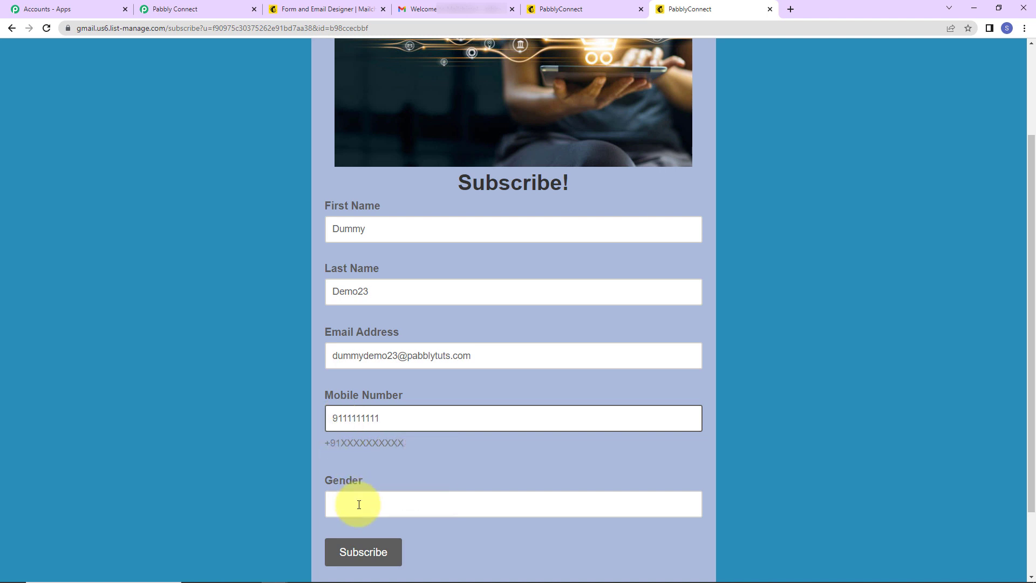
{"action": "left_click", "coordinate": [351, 502]}
{"action": "left_click", "coordinate": [393, 554]}
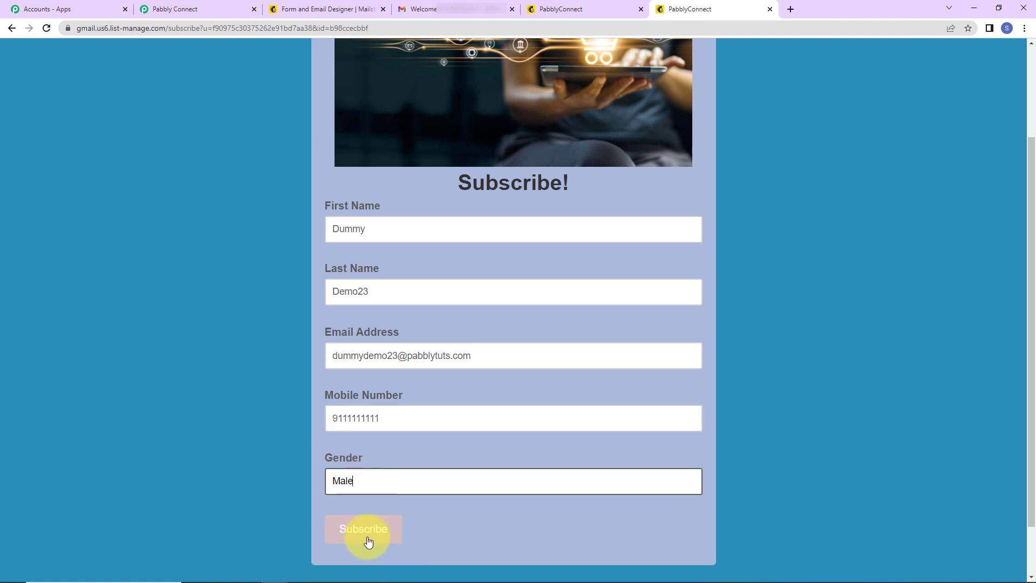
Submit the form, pass the reCAPTCHA check to confirm the subscription, then go to Gmail.
{"action": "left_click", "coordinate": [365, 537]}
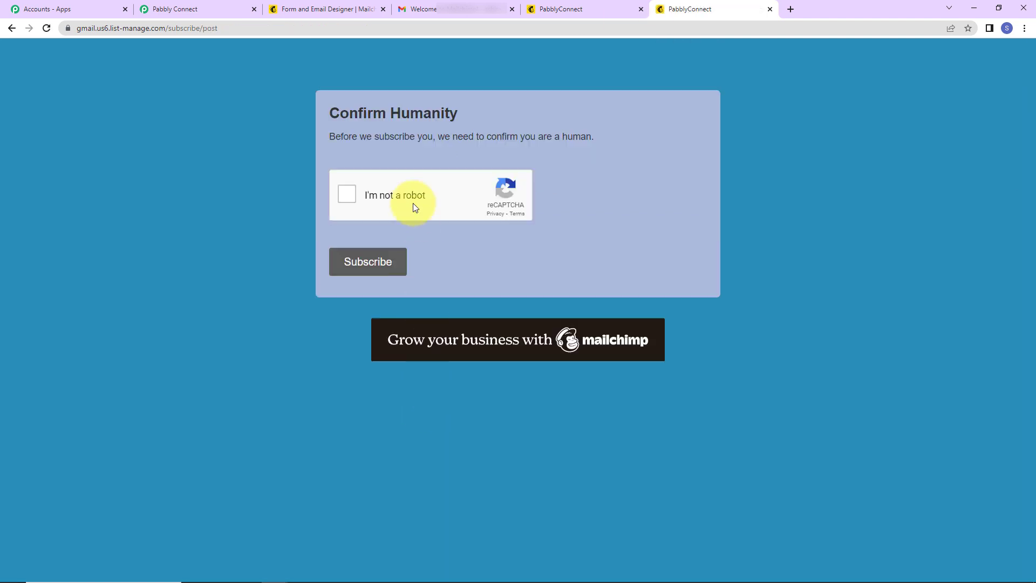
{"action": "left_click", "coordinate": [351, 194]}
{"action": "left_click", "coordinate": [380, 261]}
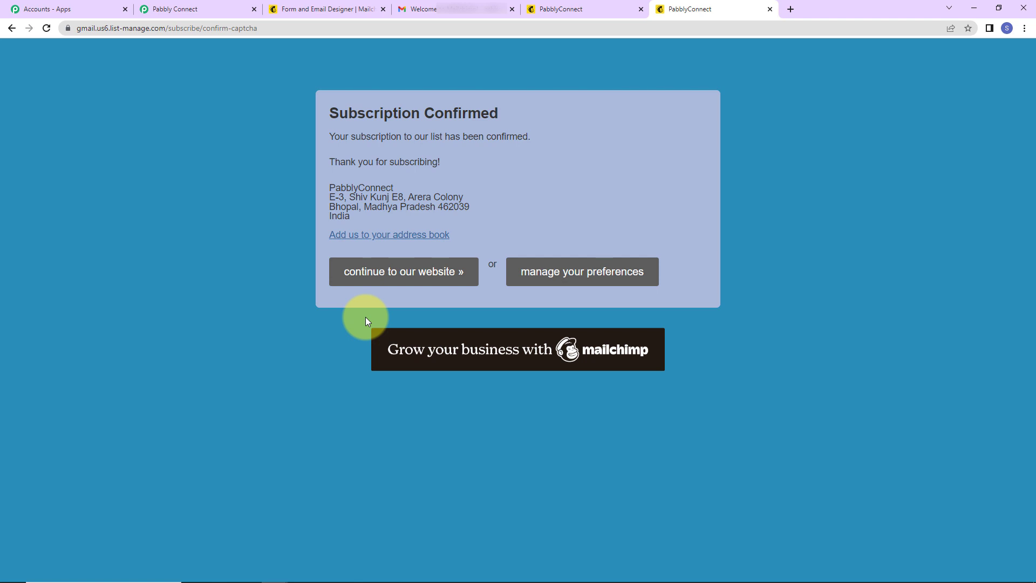
{"action": "left_click", "coordinate": [427, 6]}
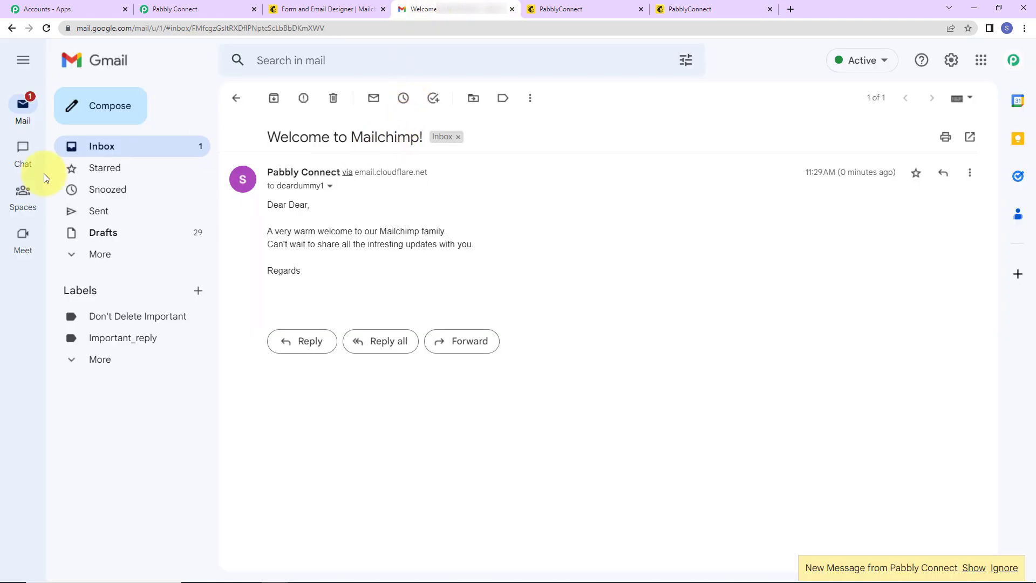
Open the newest 'Welcome to Mailchimp!' email, expand its full body, then return to Pabbly Connect.
{"action": "left_click", "coordinate": [84, 149]}
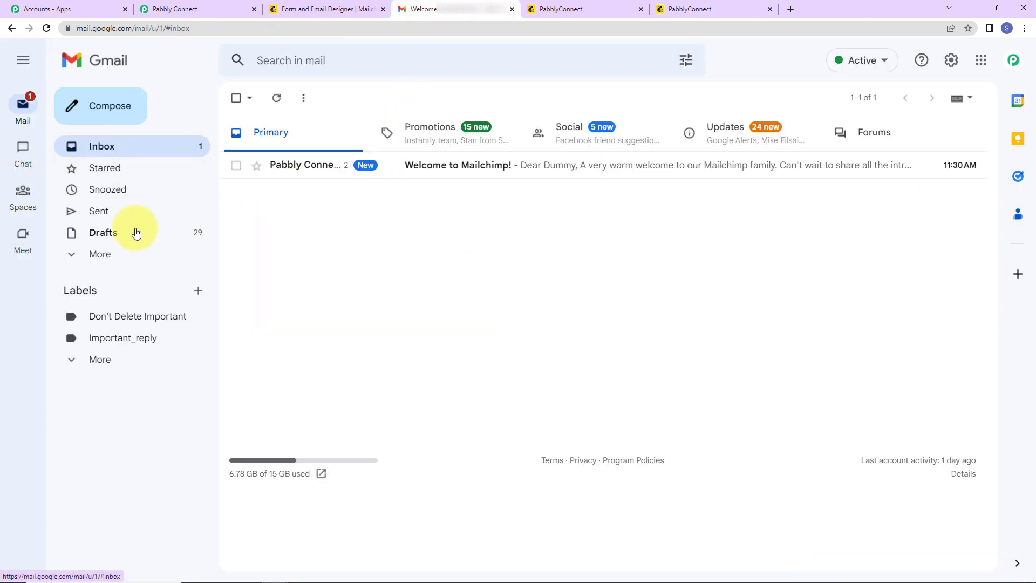
{"action": "left_click", "coordinate": [579, 174]}
{"action": "left_click", "coordinate": [276, 276]}
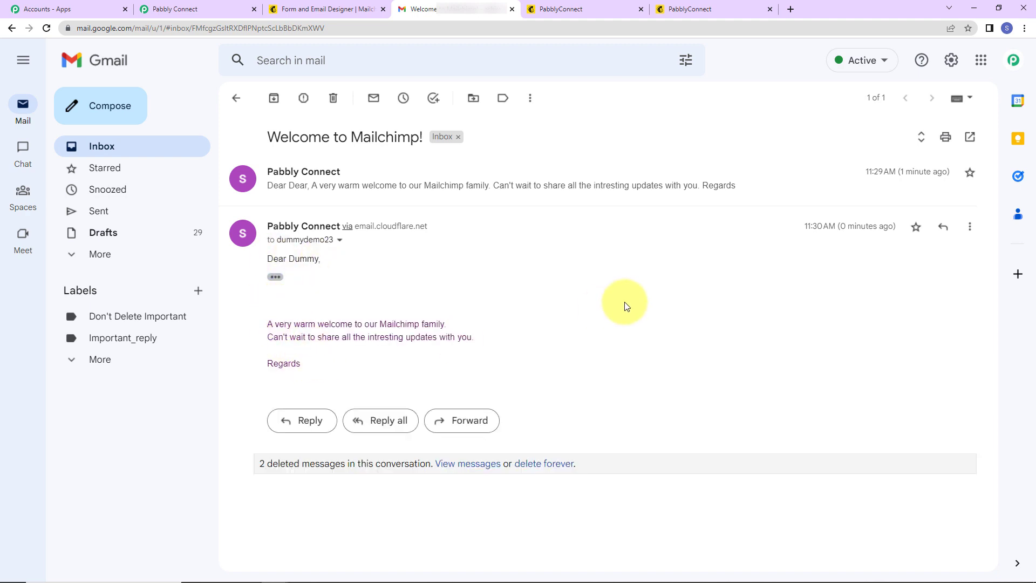
{"action": "left_click", "coordinate": [235, 12]}
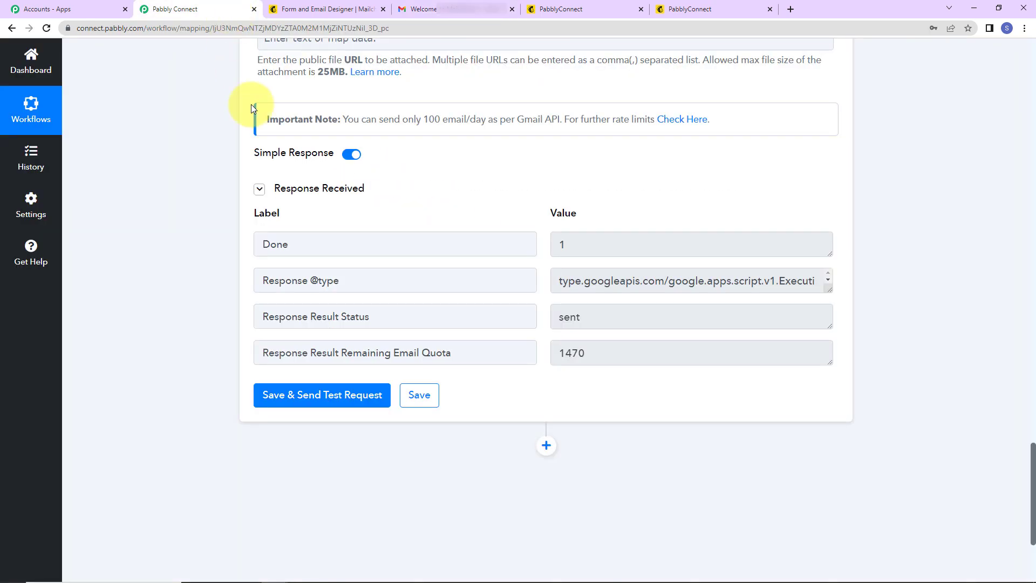
Collapse the MailChimp New Subscriber trigger and Gmail Send Email action cards.
{"action": "left_click_drag", "start_coordinate": [1032, 459], "coordinate": [1032, 44]}
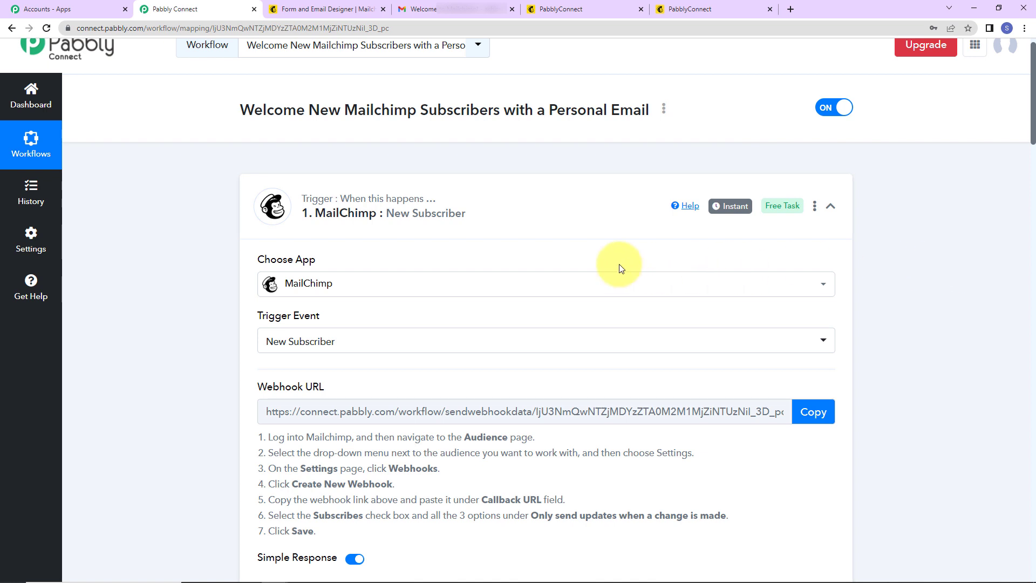
{"action": "mouse_move", "coordinate": [325, 203]}
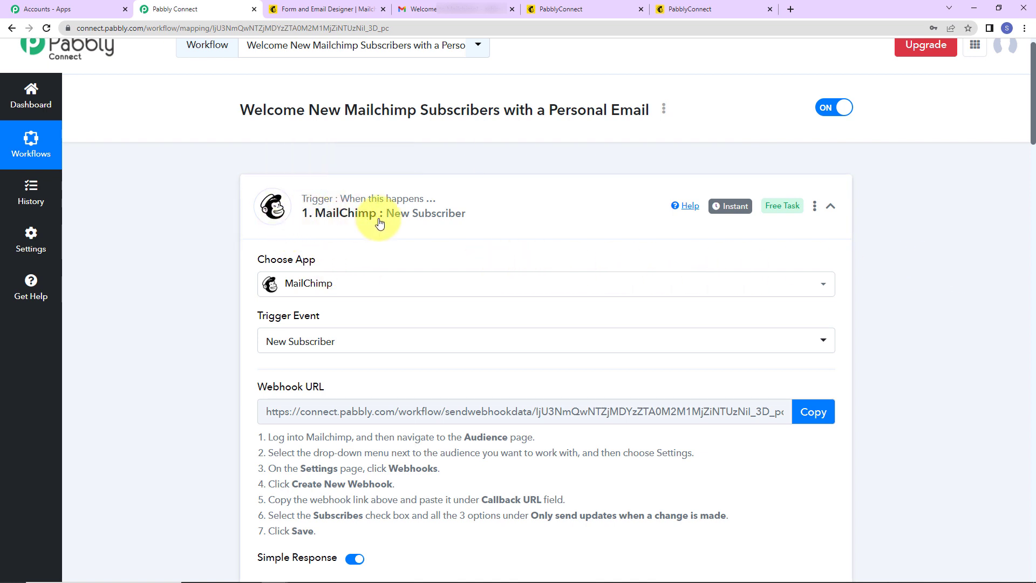
{"action": "mouse_move", "coordinate": [360, 209]}
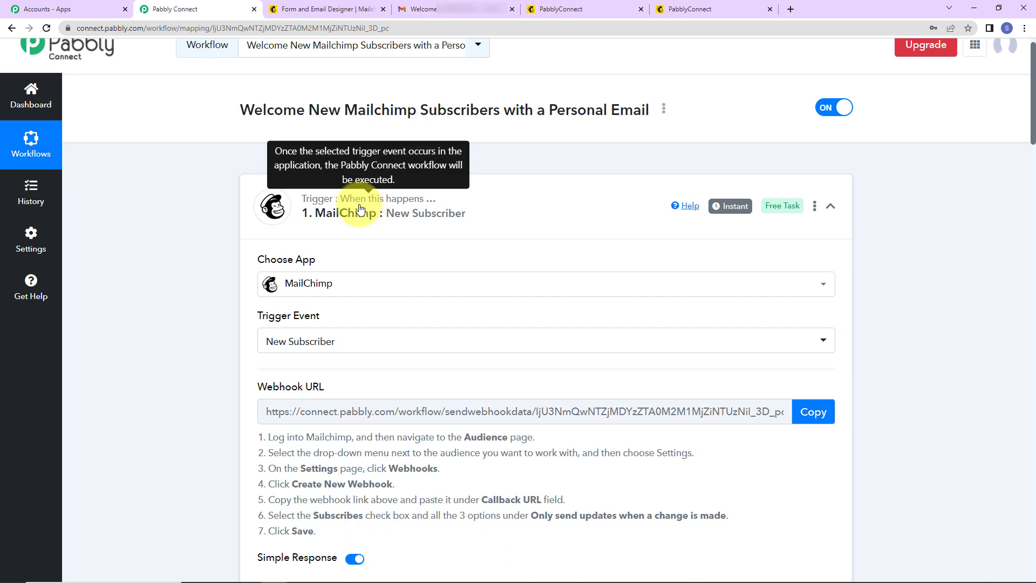
{"action": "left_click", "coordinate": [831, 206]}
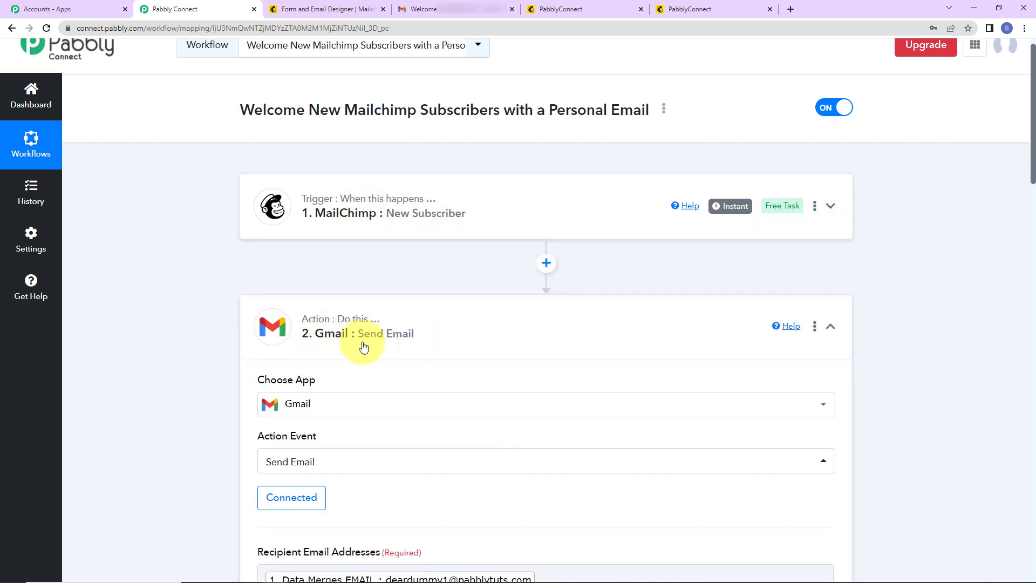
{"action": "left_click", "coordinate": [830, 326]}
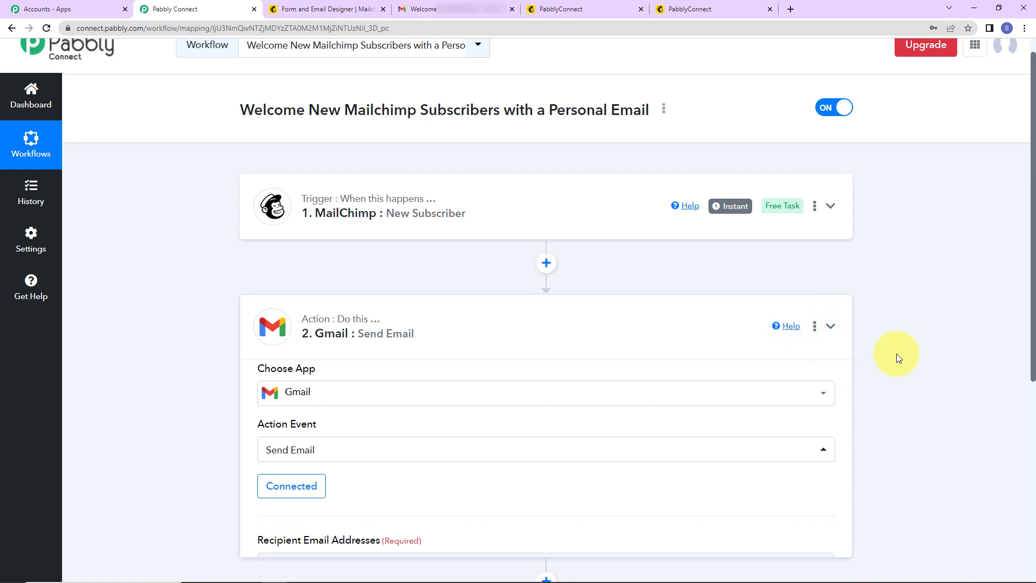